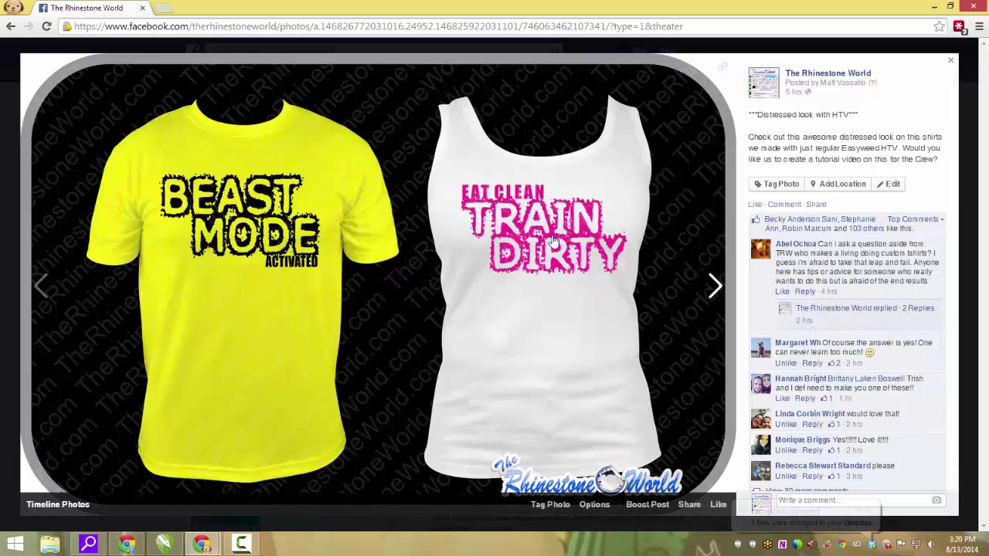
- Switch to CorelDRAW and examine the shirt mockup page and the TRAIN DIRTY and BEAST MODE designs on Page 1
{"action": "left_click", "coordinate": [934, 7]}
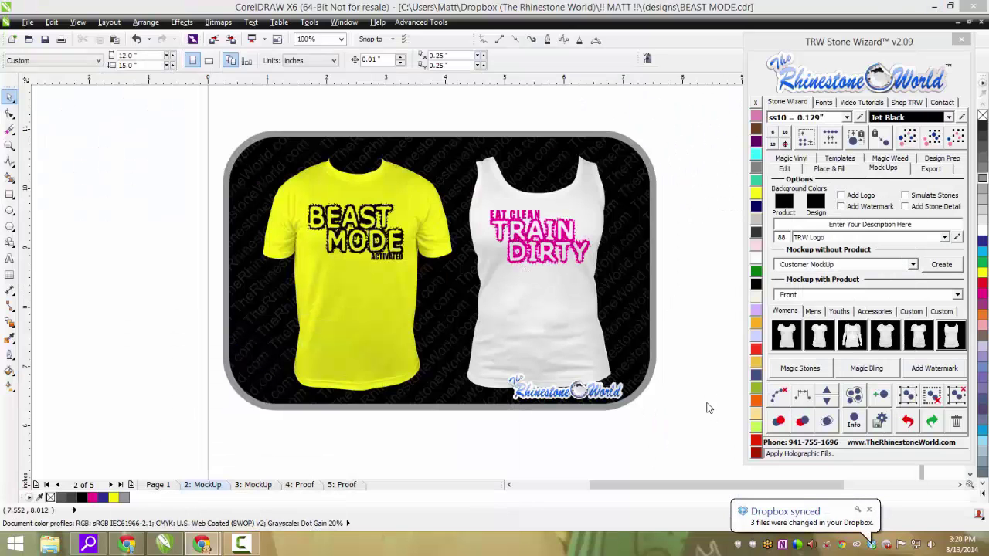
{"action": "scroll", "coordinate": [489, 312], "scroll_direction": "down", "scroll_amount": 1}
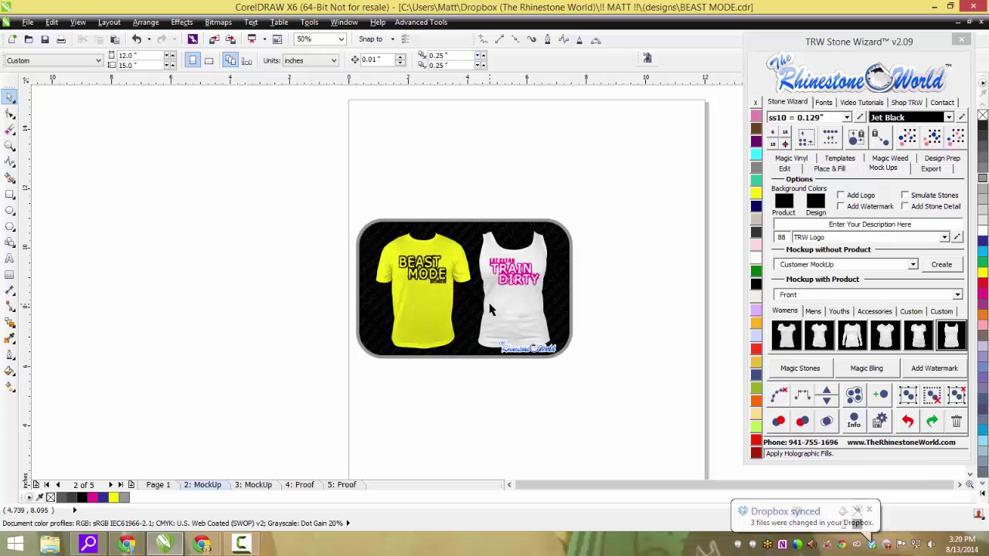
{"action": "scroll", "coordinate": [514, 298], "scroll_direction": "up", "scroll_amount": 1}
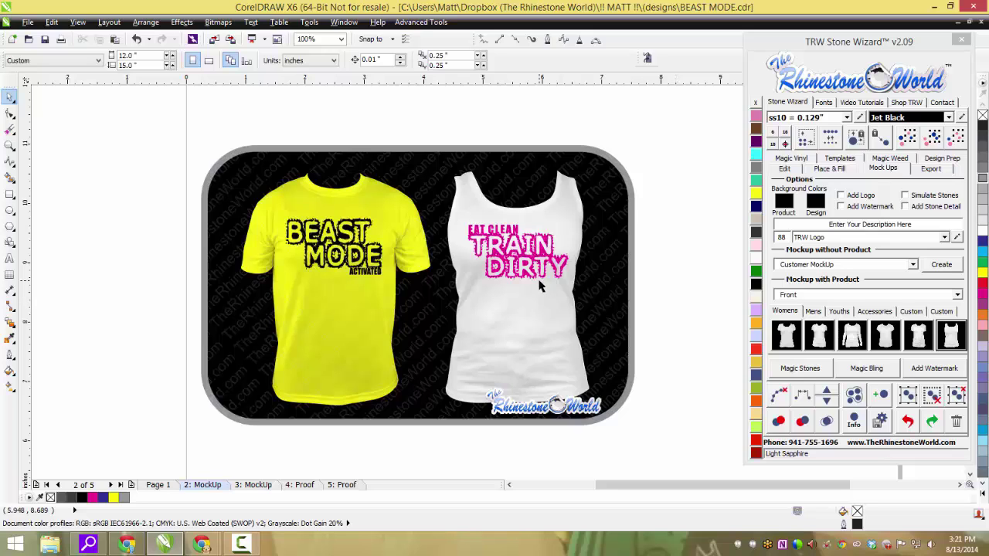
{"action": "left_click", "coordinate": [158, 485]}
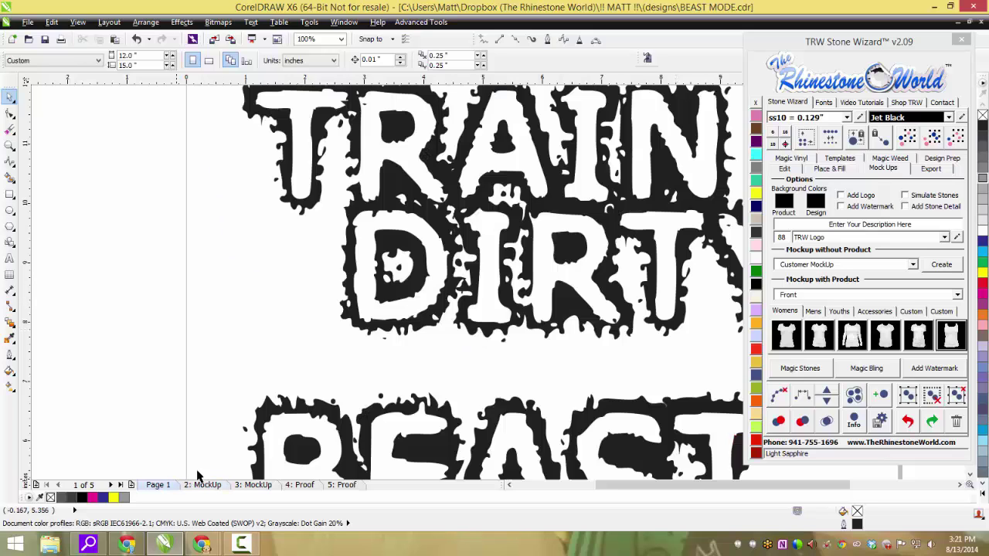
{"action": "scroll", "coordinate": [441, 312], "scroll_direction": "down", "scroll_amount": 3}
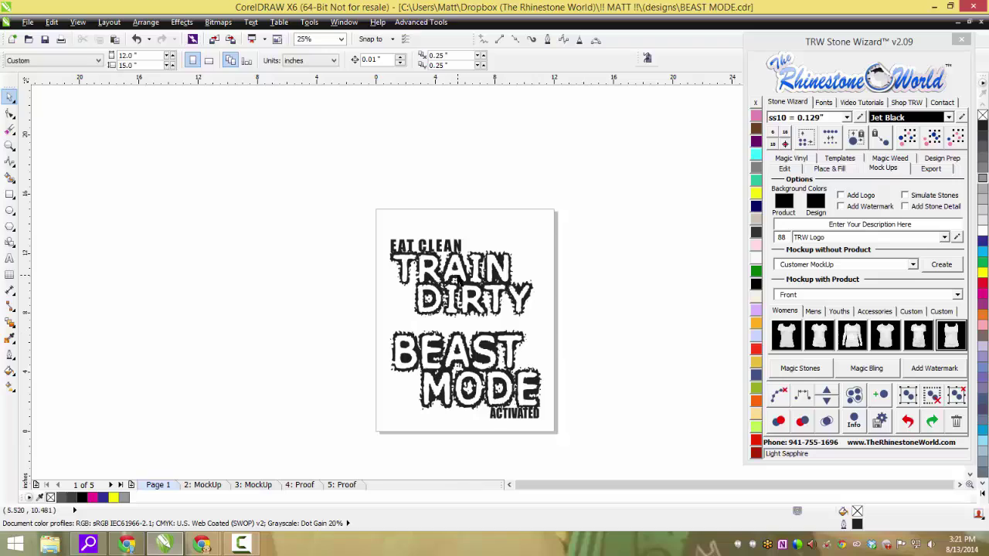
{"action": "scroll", "coordinate": [460, 284], "scroll_direction": "up", "scroll_amount": 1}
{"action": "left_click_drag", "start_coordinate": [483, 281], "coordinate": [483, 258]}
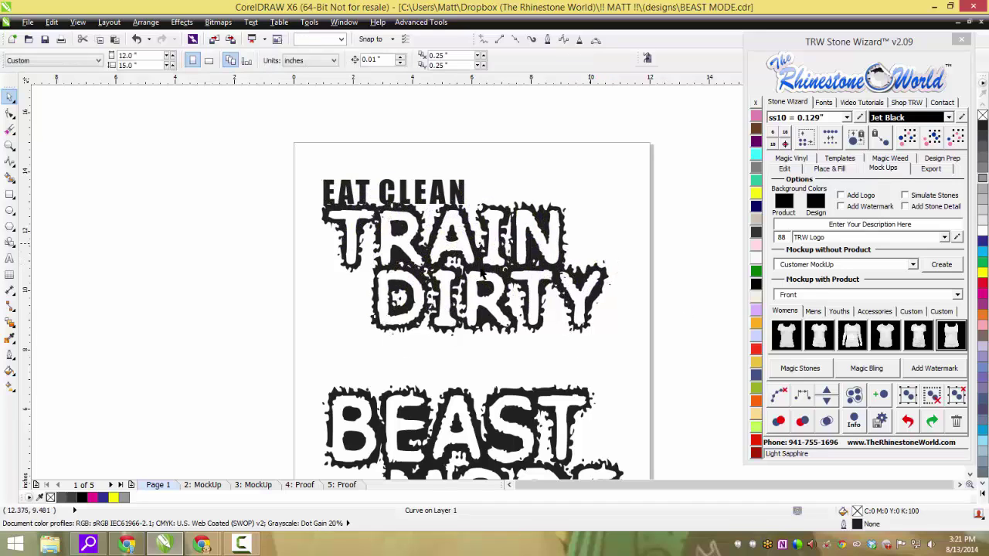
{"action": "scroll", "coordinate": [580, 282], "scroll_direction": "down", "scroll_amount": 1}
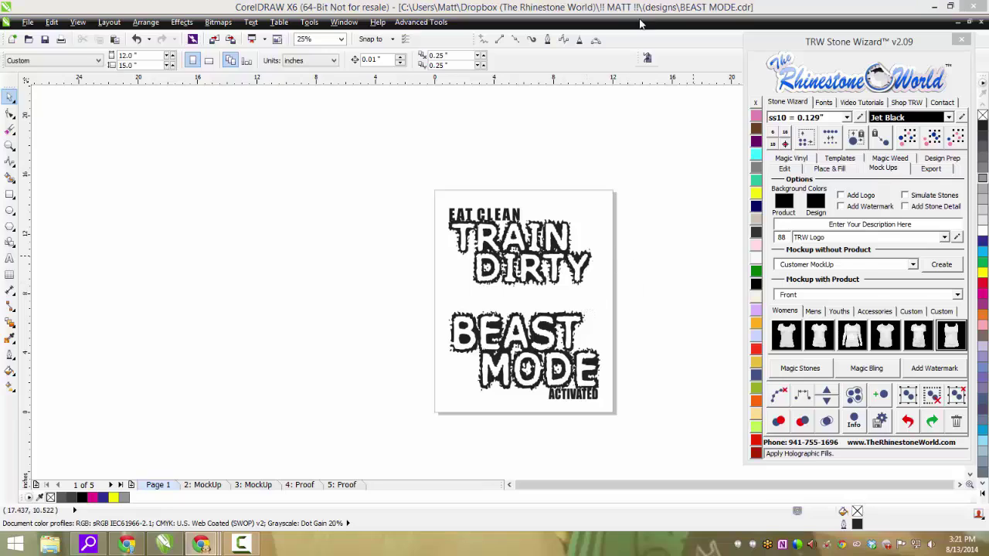
- Check the dafont.com page for the font Honey I spilt Verdana in the browser, then return to the designs in CorelDRAW
{"action": "left_click", "coordinate": [201, 545]}
{"action": "left_click_drag", "start_coordinate": [632, 78], "coordinate": [364, 2]}
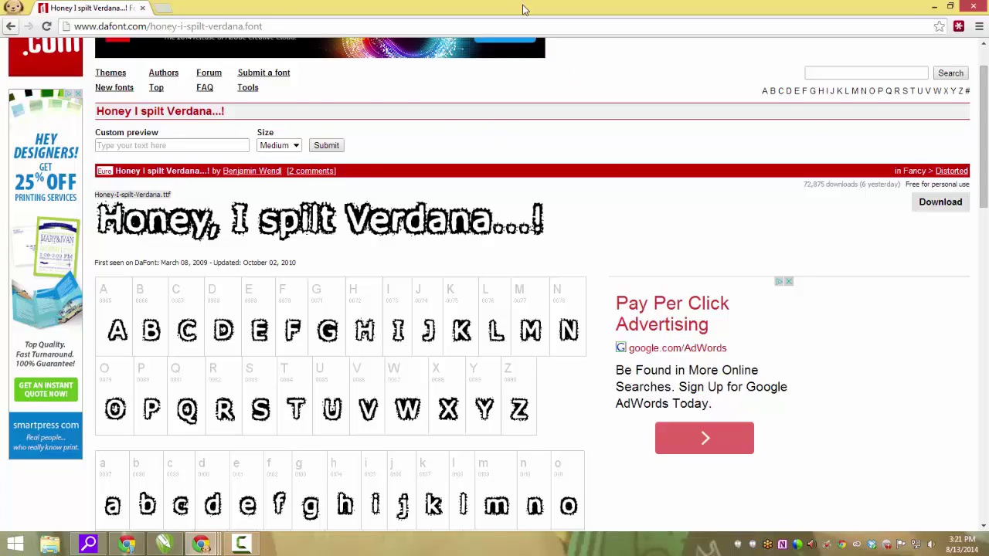
{"action": "left_click_drag", "start_coordinate": [523, 6], "coordinate": [988, 151]}
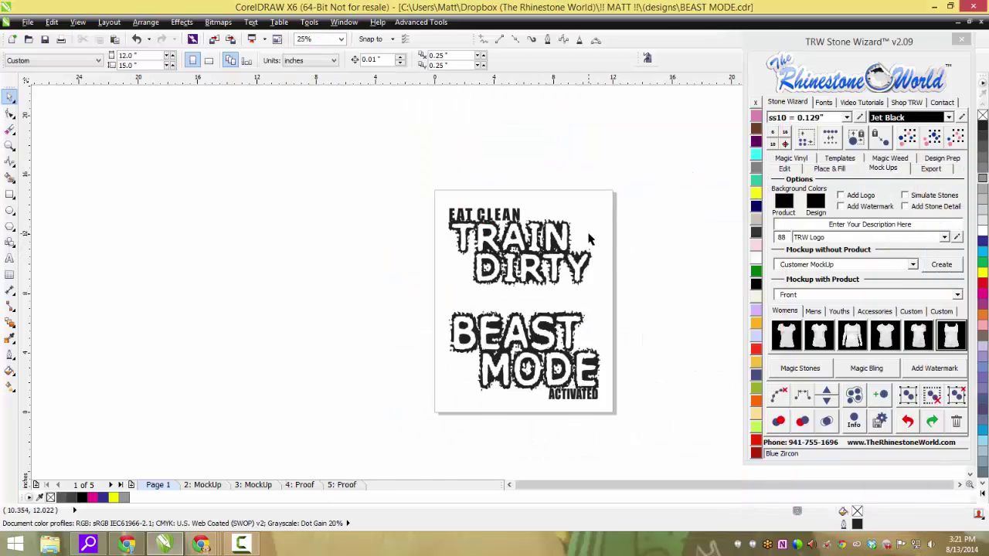
{"action": "scroll", "coordinate": [592, 240], "scroll_direction": "up", "scroll_amount": 1}
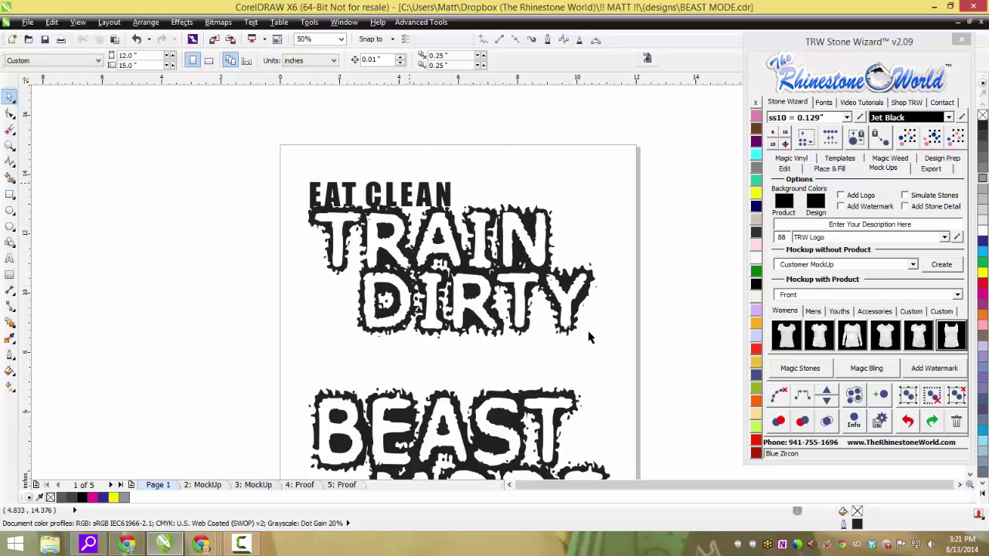
{"action": "scroll", "coordinate": [487, 256], "scroll_direction": "down", "scroll_amount": 1}
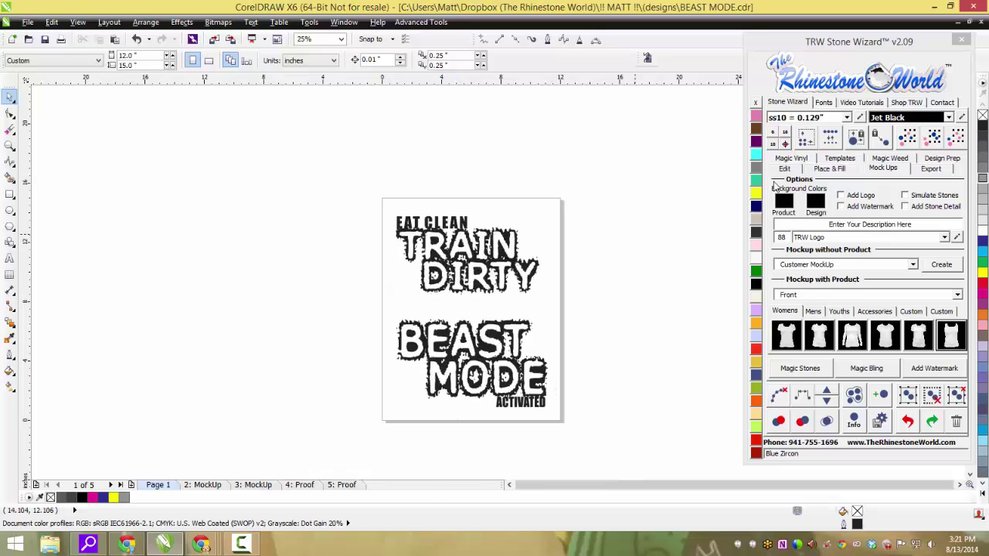
- Add the text TRAIN above the page, enlarge it to about 11.2 inches wide, and apply the Honey I spilt Verdana font
{"action": "left_click", "coordinate": [825, 102]}
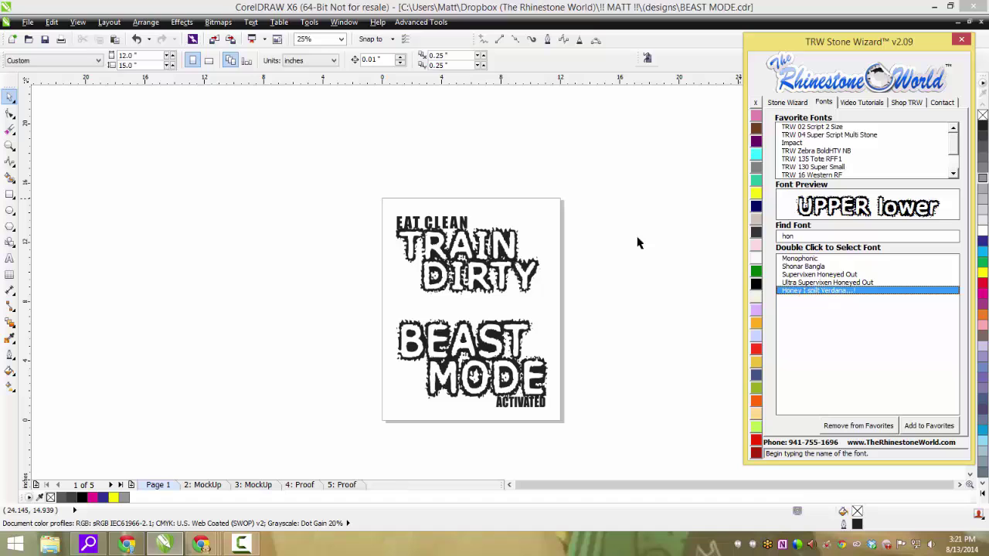
{"action": "left_click", "coordinate": [249, 186]}
{"action": "left_click", "coordinate": [10, 257]}
{"action": "left_click", "coordinate": [498, 192]}
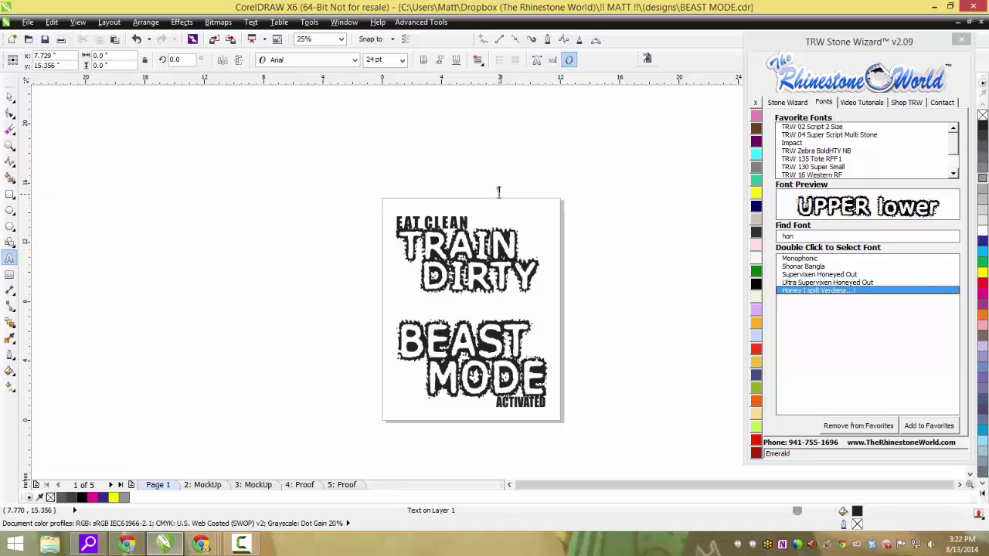
{"action": "type", "text": "TW"}
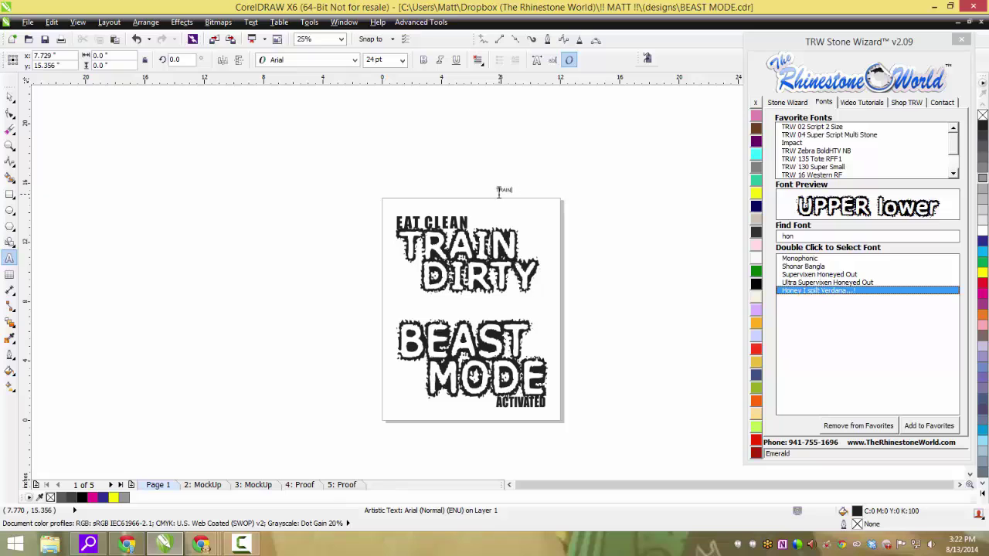
{"action": "key", "text": "ctrl+space"}
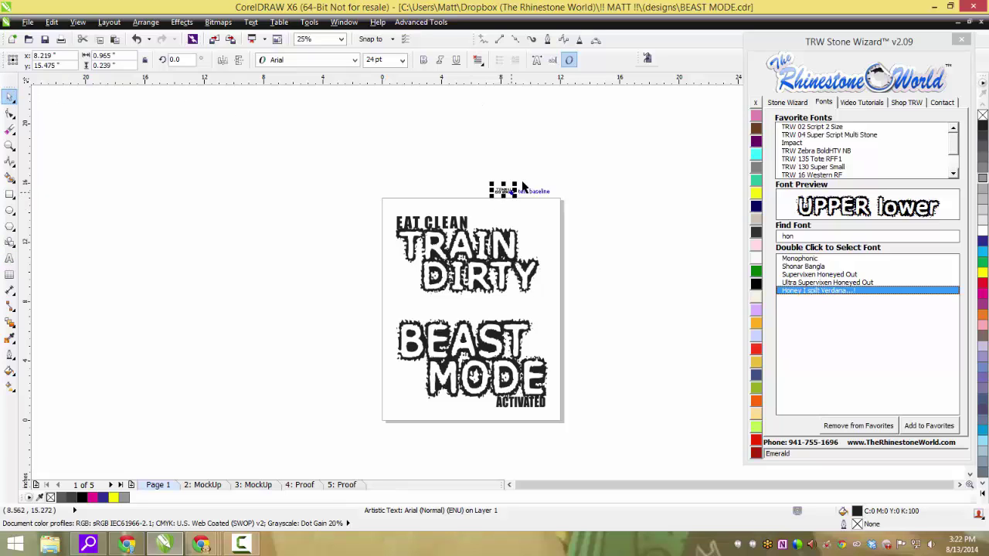
{"action": "double_click", "coordinate": [806, 291]}
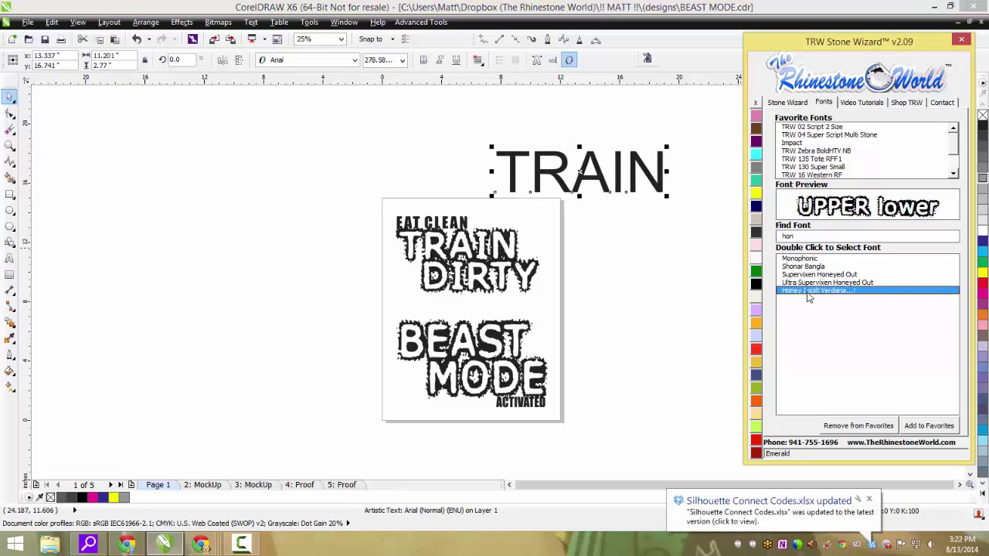
- Duplicate the TRAIN text below the original and change the copy's wording to DIRTY
{"action": "left_click_drag", "start_coordinate": [633, 179], "coordinate": [672, 248]}
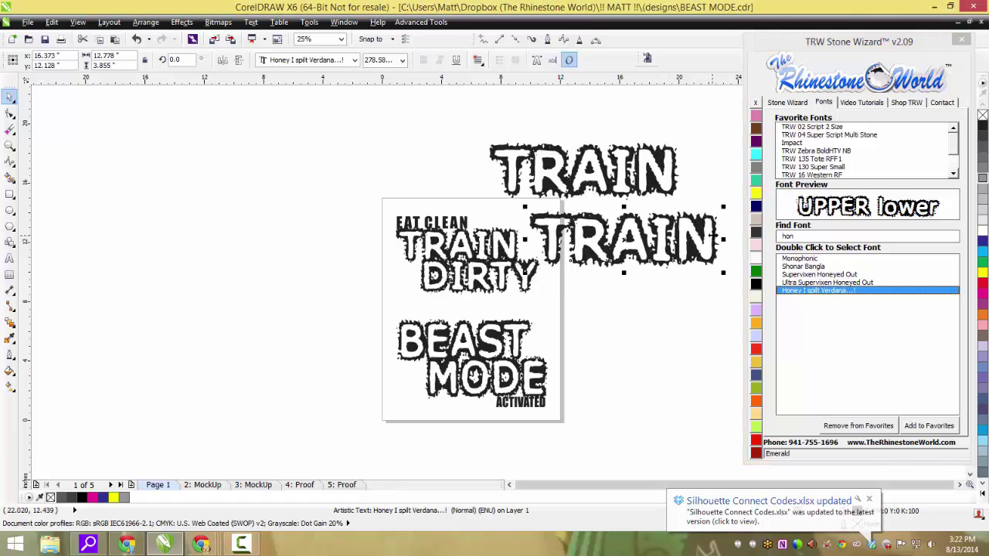
{"action": "key", "text": "F8"}
{"action": "key", "text": "ctrl+a"}
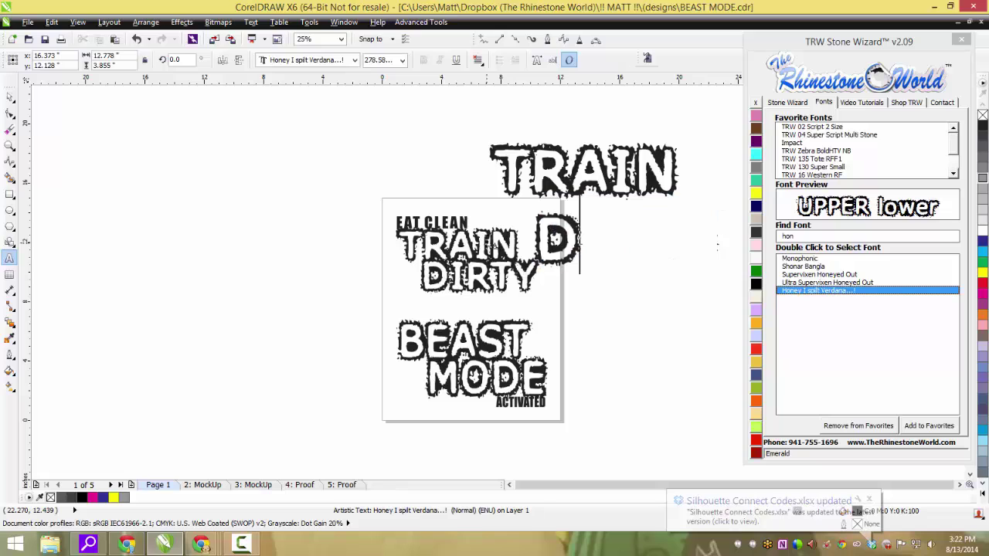
{"action": "type", "text": "DIRTUY"}
{"action": "key", "text": "BackSpace"}
{"action": "key", "text": "BackSpace"}
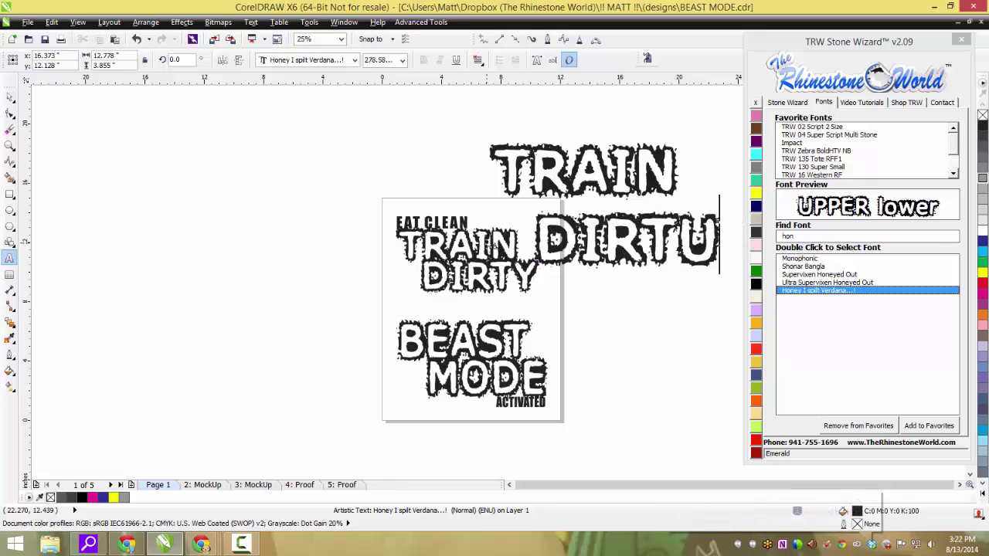
{"action": "type", "text": "Y"}
{"action": "key", "text": "ctrl+space"}
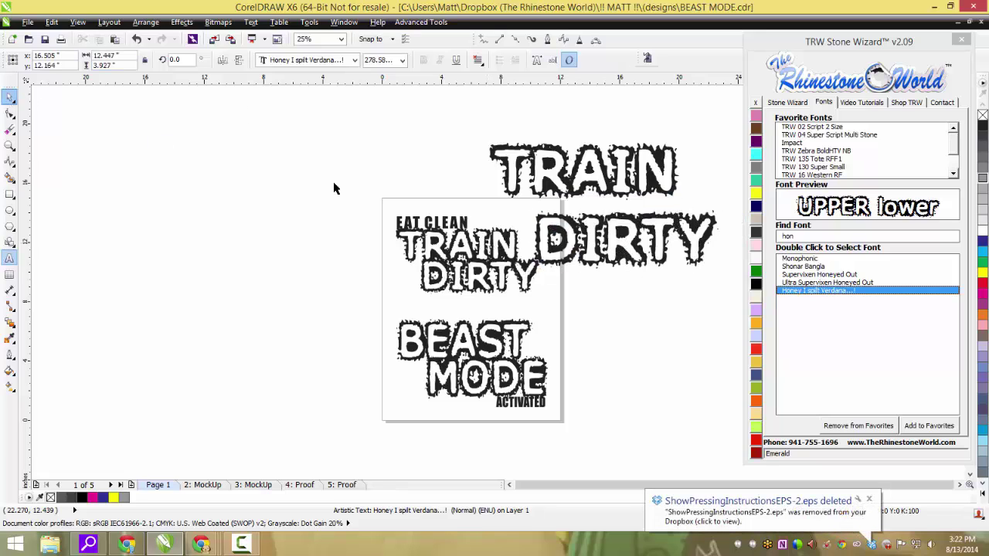
- Move the new TRAIN and DIRTY texts clear of the old artwork and delete both old designs from the page
{"action": "left_click_drag", "start_coordinate": [656, 193], "coordinate": [534, 162]}
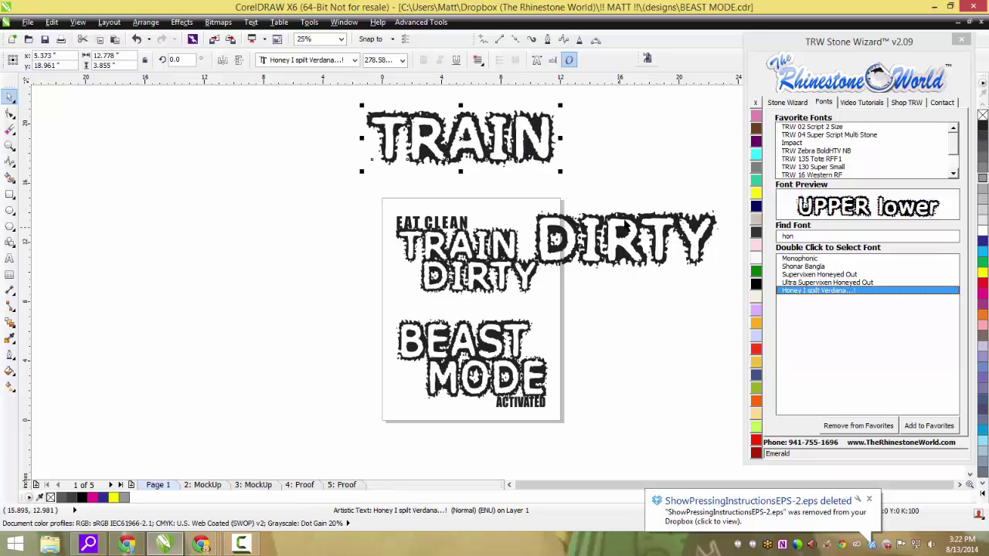
{"action": "left_click_drag", "start_coordinate": [626, 220], "coordinate": [618, 167]}
{"action": "left_click", "coordinate": [484, 249]}
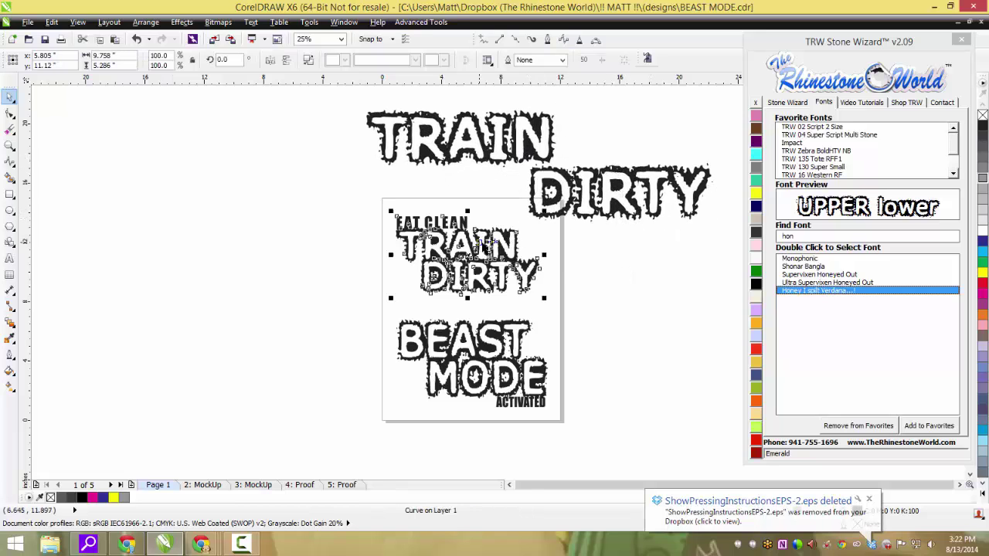
{"action": "left_click_drag", "start_coordinate": [364, 210], "coordinate": [612, 462]}
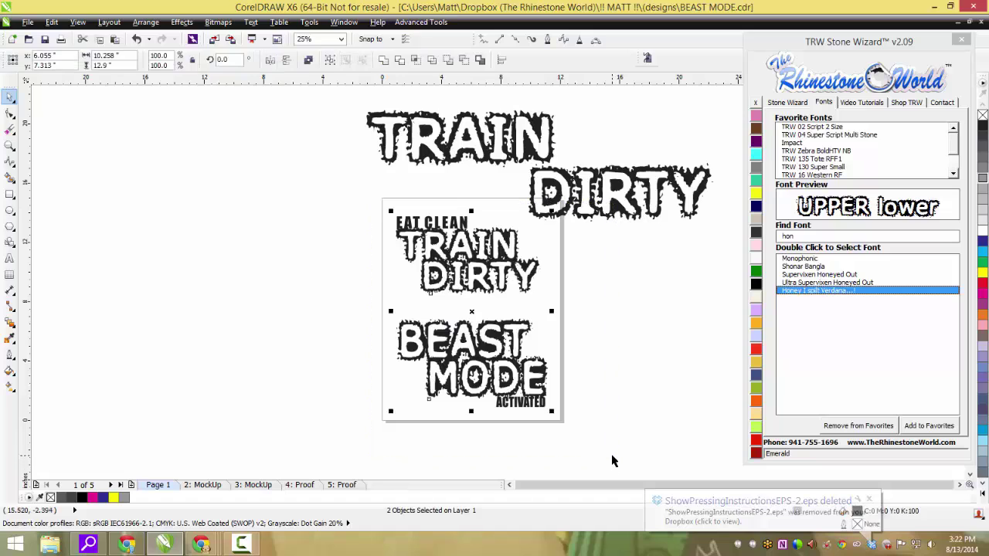
{"action": "key", "text": "Delete"}
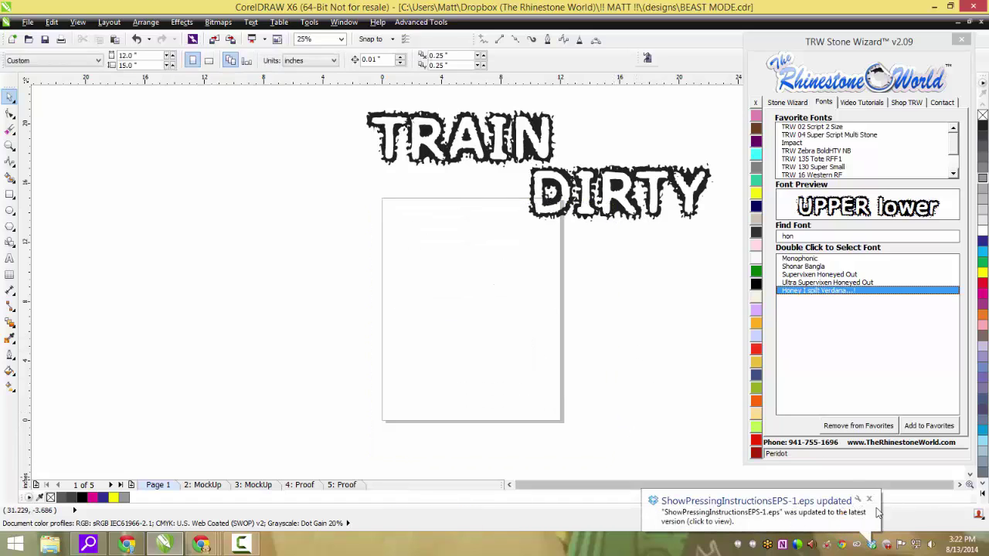
- Stack TRAIN over DIRTY at the top of the page, offset sideways, so that their distressed outlines overlap
{"action": "left_click_drag", "start_coordinate": [594, 189], "coordinate": [506, 243]}
{"action": "left_click_drag", "start_coordinate": [488, 155], "coordinate": [518, 212]}
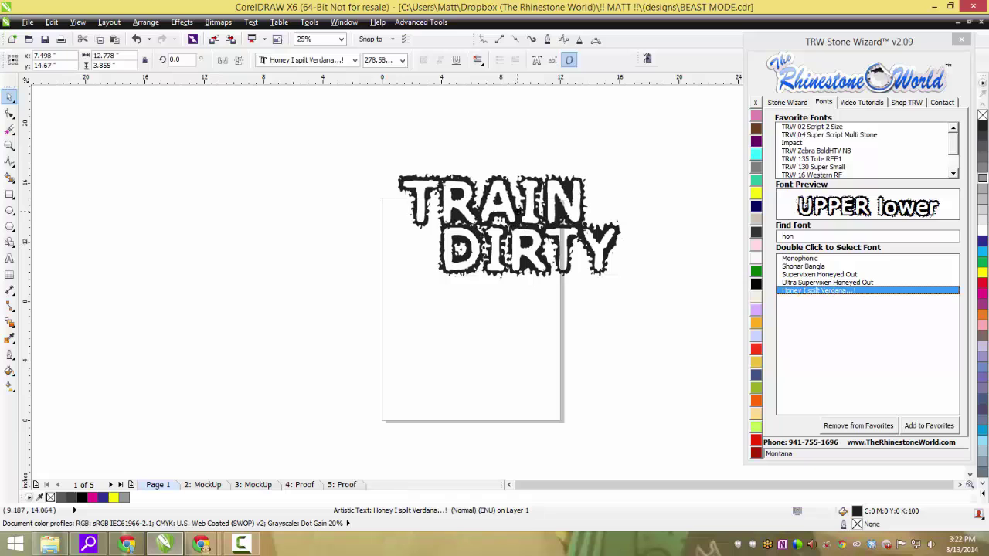
{"action": "scroll", "coordinate": [519, 214], "scroll_direction": "up", "scroll_amount": 2}
{"action": "scroll", "coordinate": [523, 224], "scroll_direction": "down", "scroll_amount": 1}
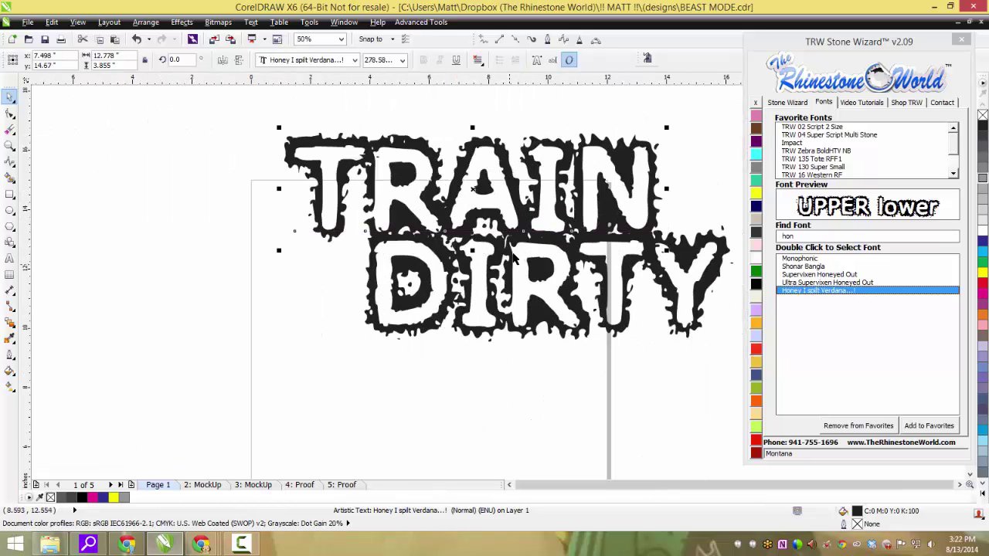
{"action": "scroll", "coordinate": [442, 205], "scroll_direction": "down", "scroll_amount": 1}
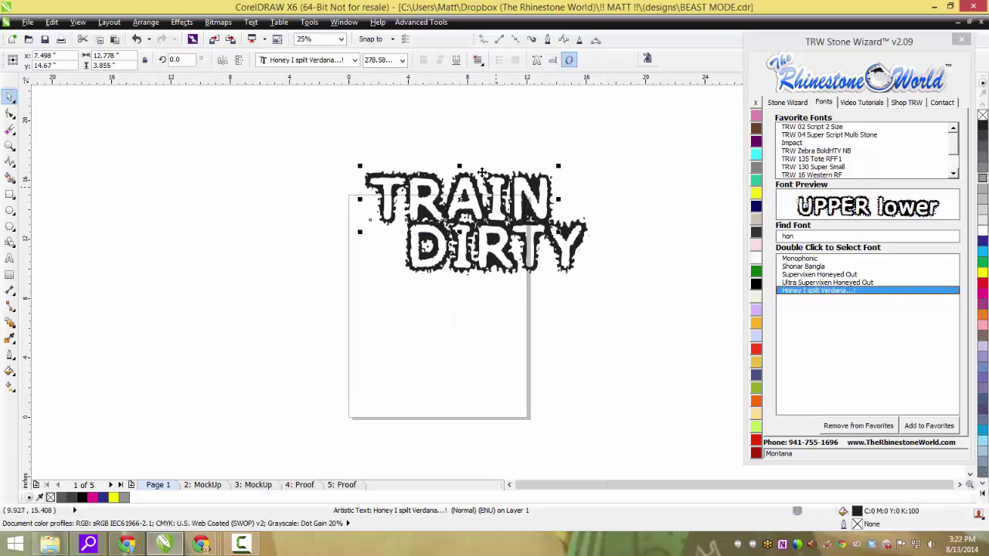
- Weld the TRAIN and DIRTY texts together into a single curve
{"action": "left_click_drag", "start_coordinate": [223, 102], "coordinate": [630, 334]}
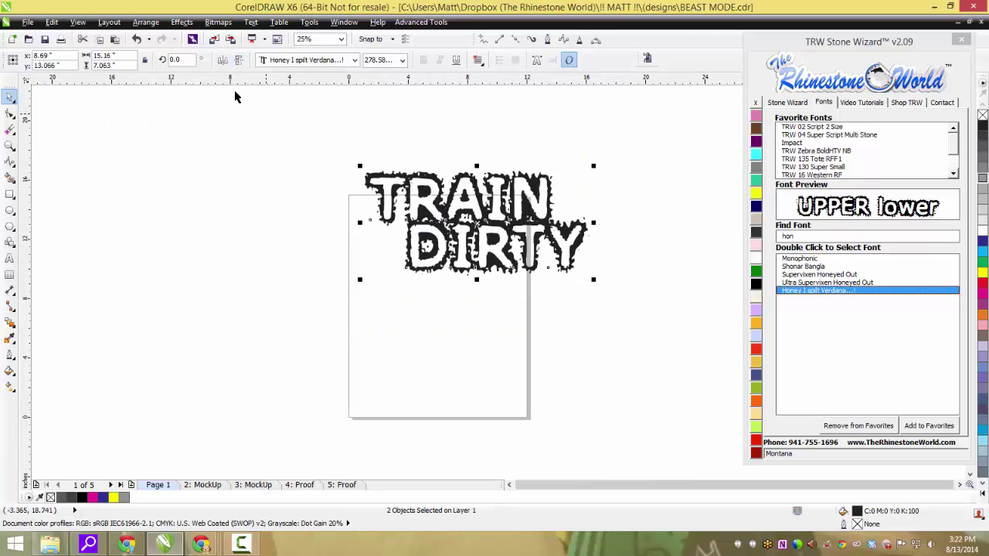
{"action": "left_click", "coordinate": [146, 22]}
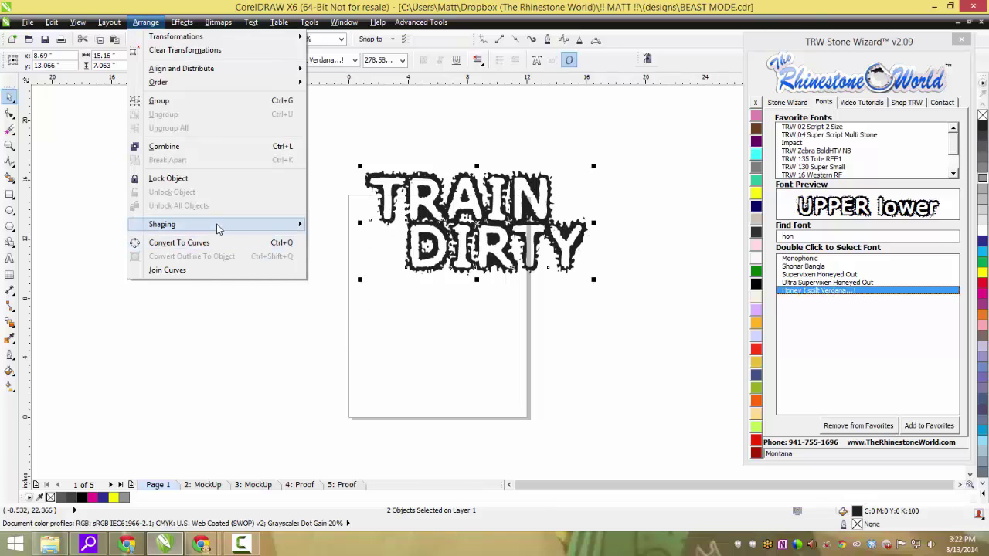
{"action": "mouse_move", "coordinate": [221, 225]}
{"action": "left_click", "coordinate": [333, 230]}
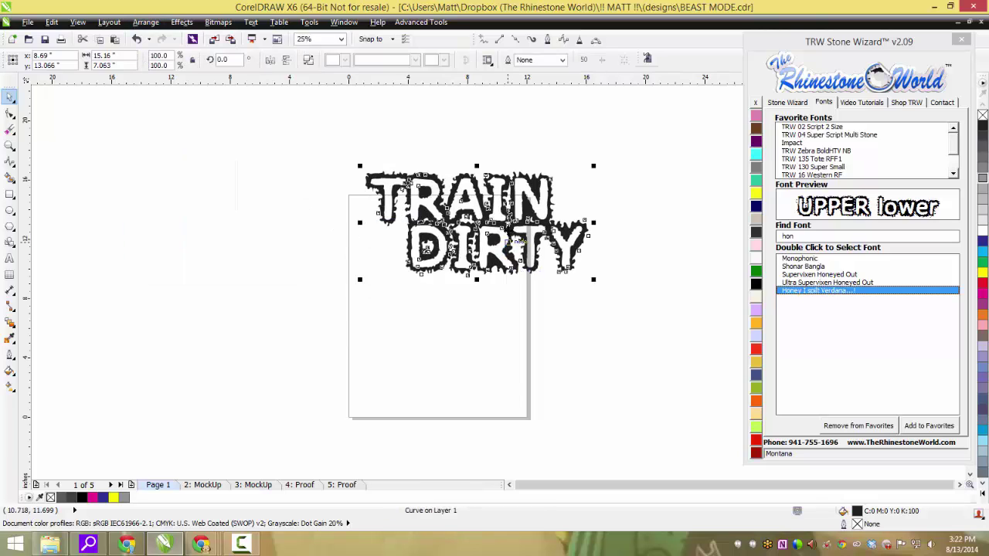
- Shift the welded TRAIN DIRTY shape slightly as one piece, deselect it, and inspect the joined outlines between the words
{"action": "left_click_drag", "start_coordinate": [509, 225], "coordinate": [503, 341]}
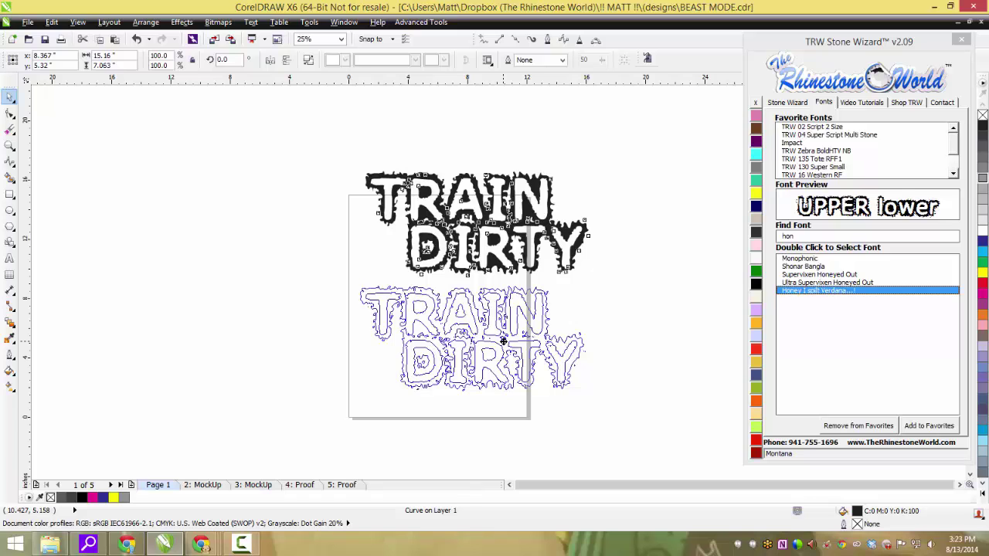
{"action": "left_click_drag", "start_coordinate": [503, 341], "coordinate": [508, 231]}
{"action": "scroll", "coordinate": [508, 236], "scroll_direction": "up", "scroll_amount": 2}
{"action": "scroll", "coordinate": [508, 236], "scroll_direction": "up", "scroll_amount": 3}
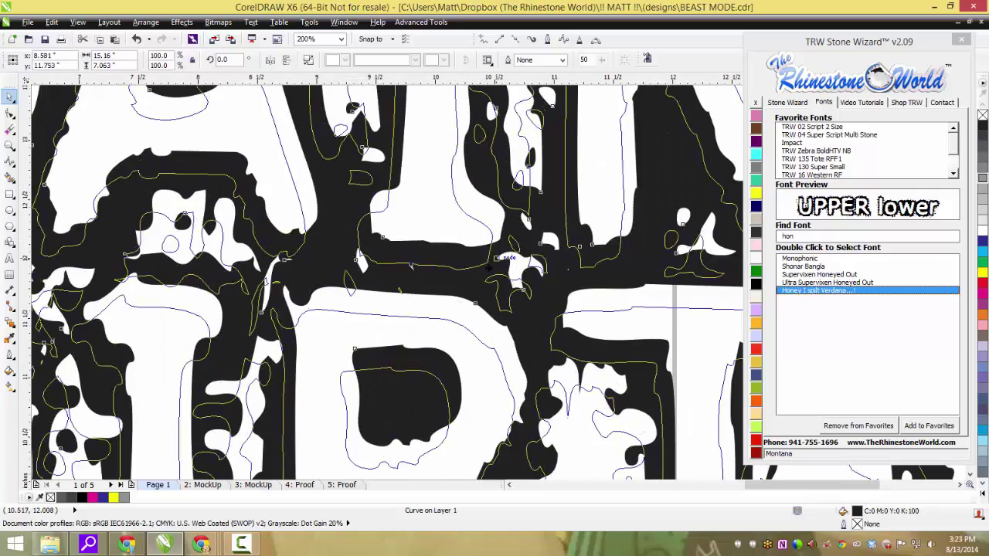
{"action": "left_click_drag", "start_coordinate": [489, 268], "coordinate": [550, 274]}
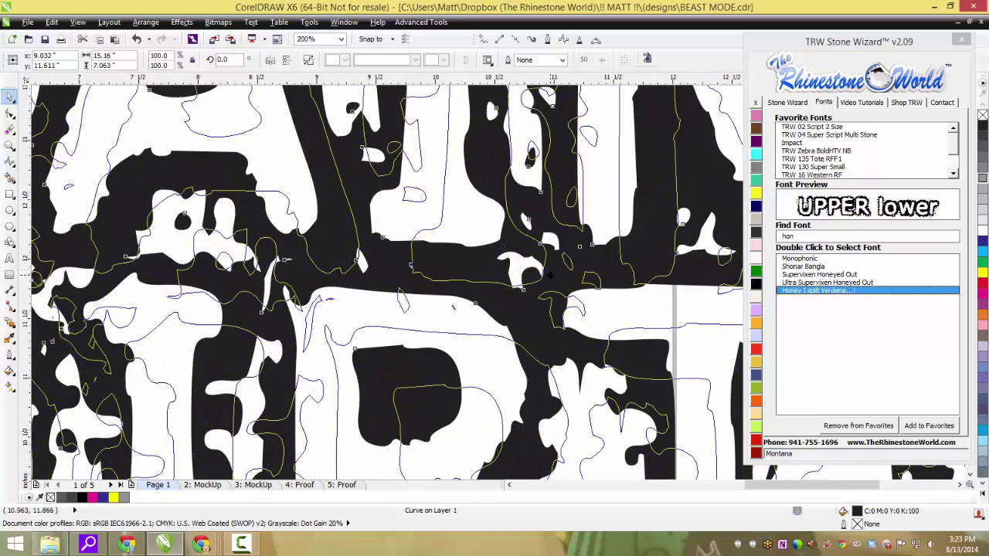
{"action": "scroll", "coordinate": [550, 275], "scroll_direction": "down", "scroll_amount": 4}
{"action": "left_click", "coordinate": [571, 190]}
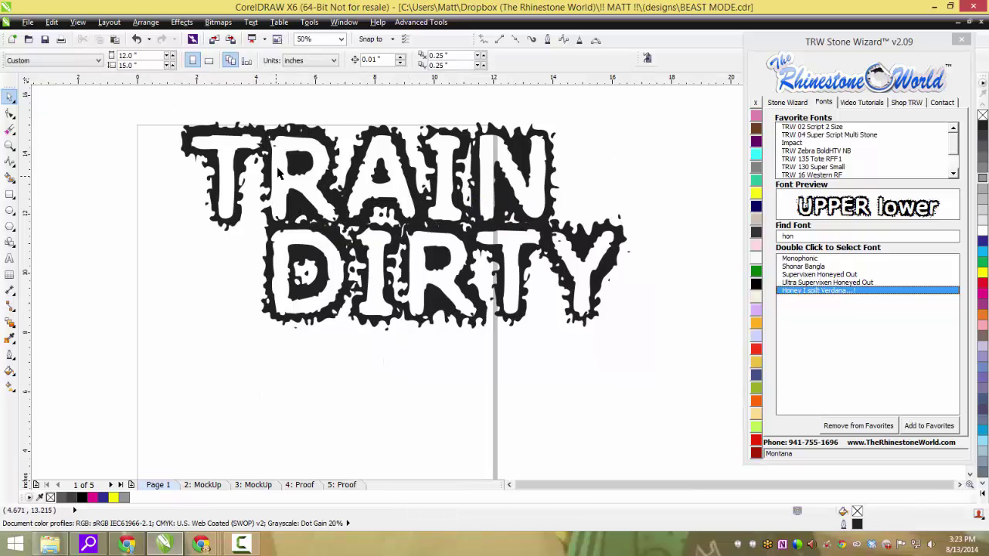
{"action": "scroll", "coordinate": [306, 238], "scroll_direction": "up", "scroll_amount": 3}
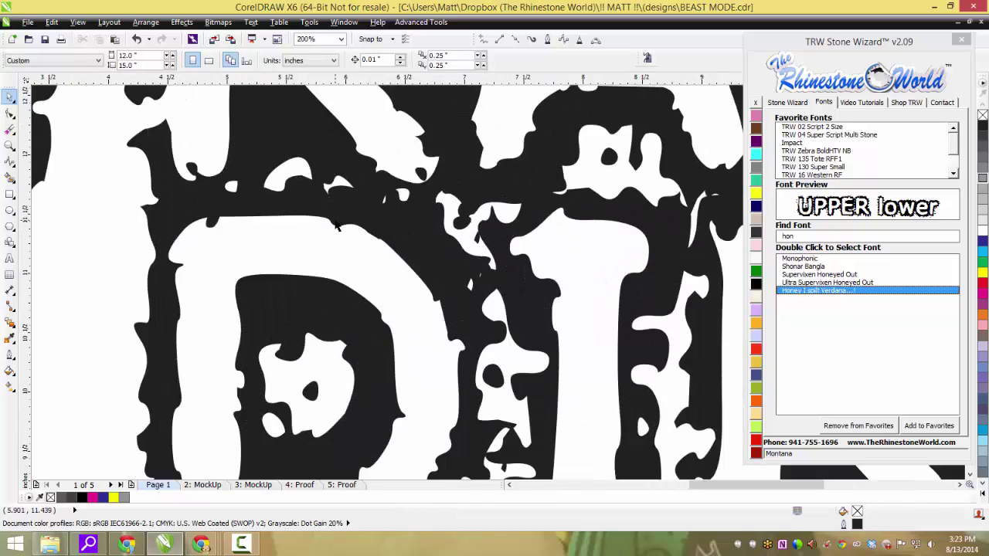
- Delete the nodes of the tiny leftover slivers between the R of TRAIN and the D of DIRTY with the Shape tool
{"action": "scroll", "coordinate": [339, 226], "scroll_direction": "down", "scroll_amount": 2}
{"action": "left_click", "coordinate": [339, 226]}
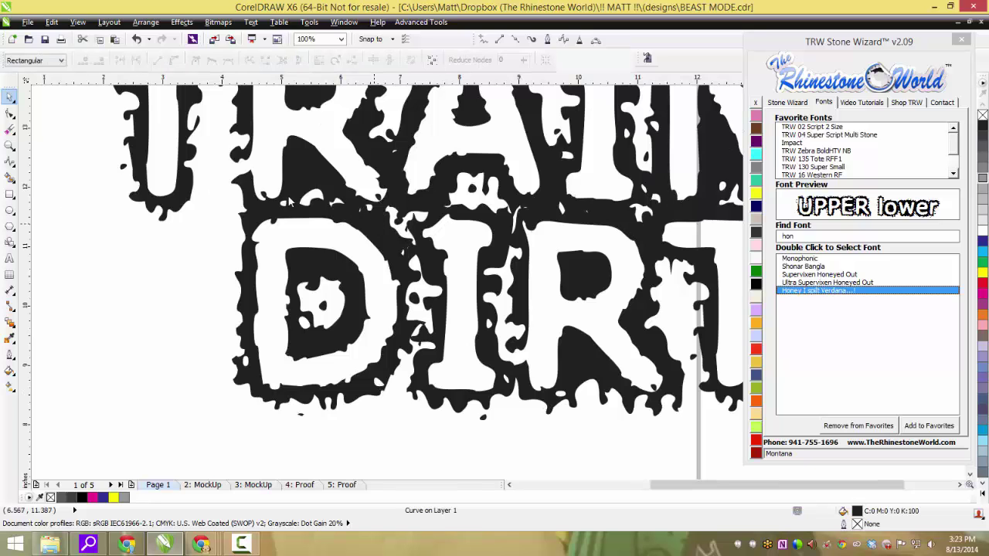
{"action": "key", "text": "F10"}
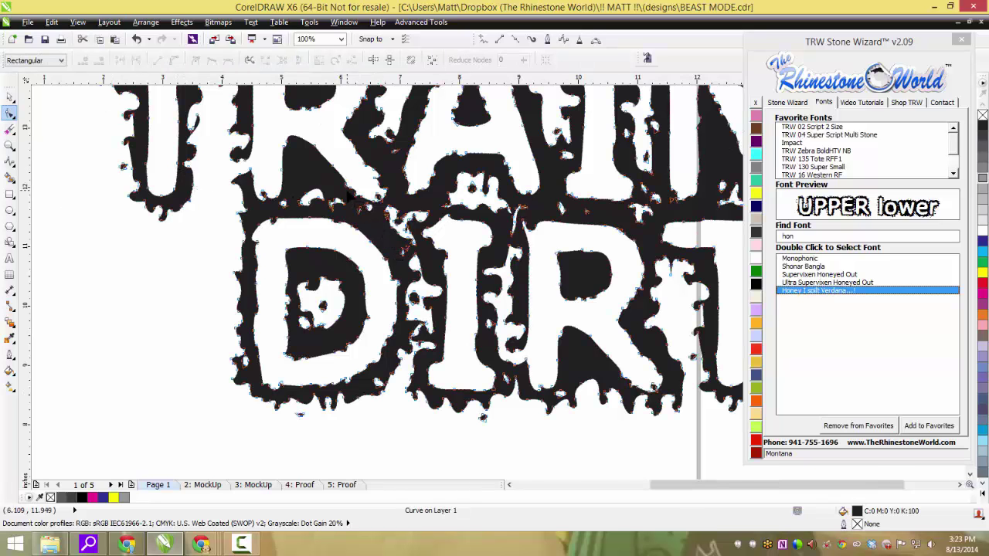
{"action": "scroll", "coordinate": [347, 192], "scroll_direction": "up", "scroll_amount": 2}
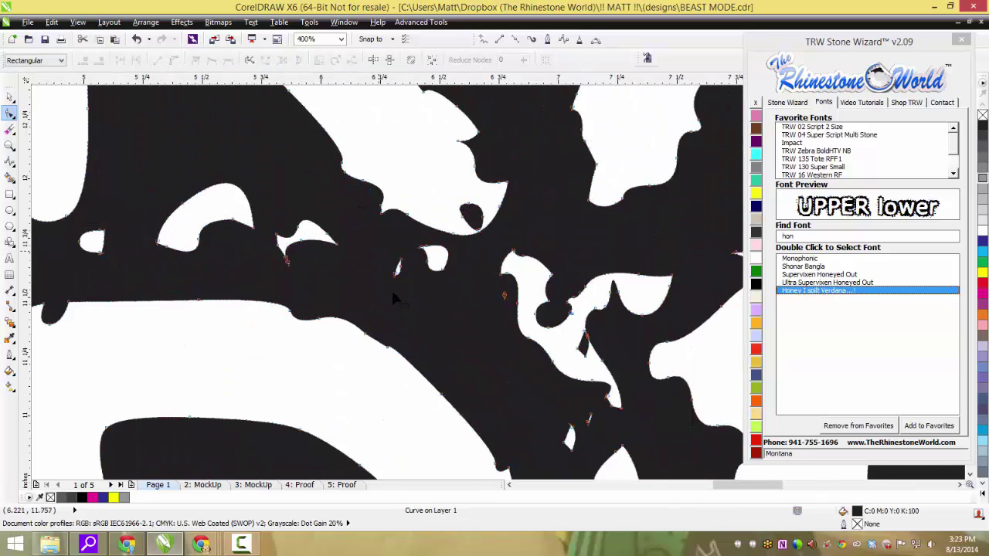
{"action": "left_click", "coordinate": [503, 292]}
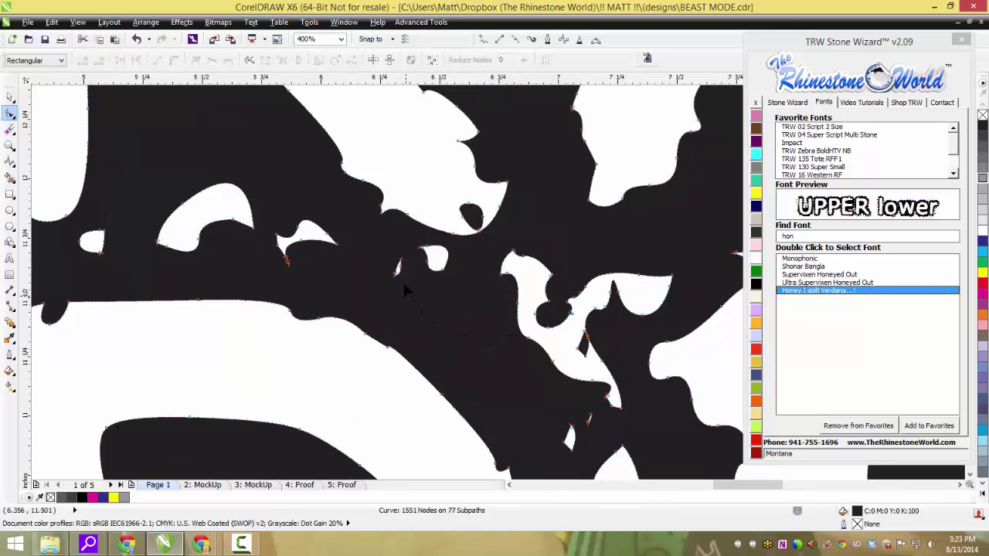
{"action": "left_click_drag", "start_coordinate": [402, 280], "coordinate": [383, 252]}
{"action": "key", "text": "Delete"}
{"action": "left_click_drag", "start_coordinate": [583, 404], "coordinate": [600, 433]}
{"action": "key", "text": "Delete"}
- Check the outlines for further slivers and delete the tiny one between the D and I of DIRTY
{"action": "scroll", "coordinate": [462, 323], "scroll_direction": "down", "scroll_amount": 2}
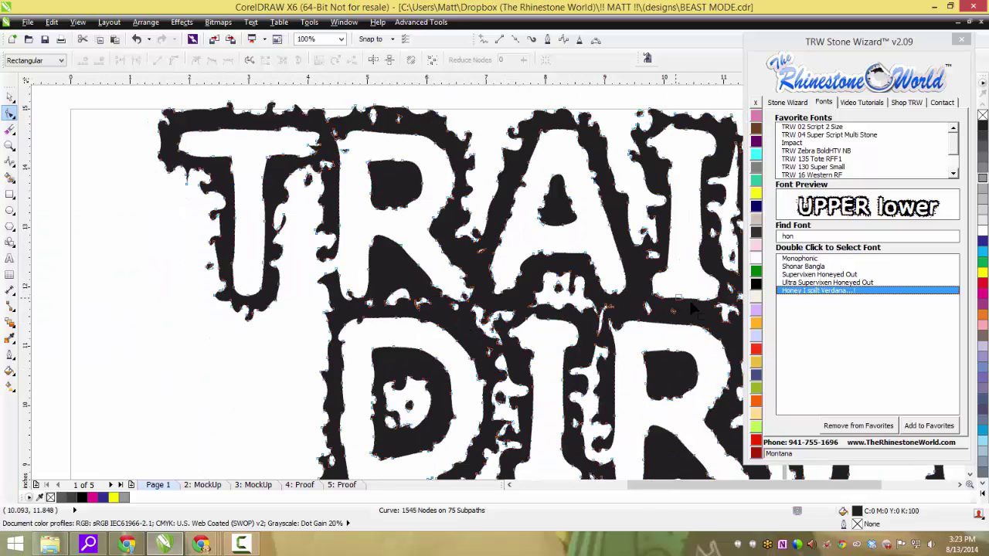
{"action": "scroll", "coordinate": [348, 141], "scroll_direction": "up", "scroll_amount": 1}
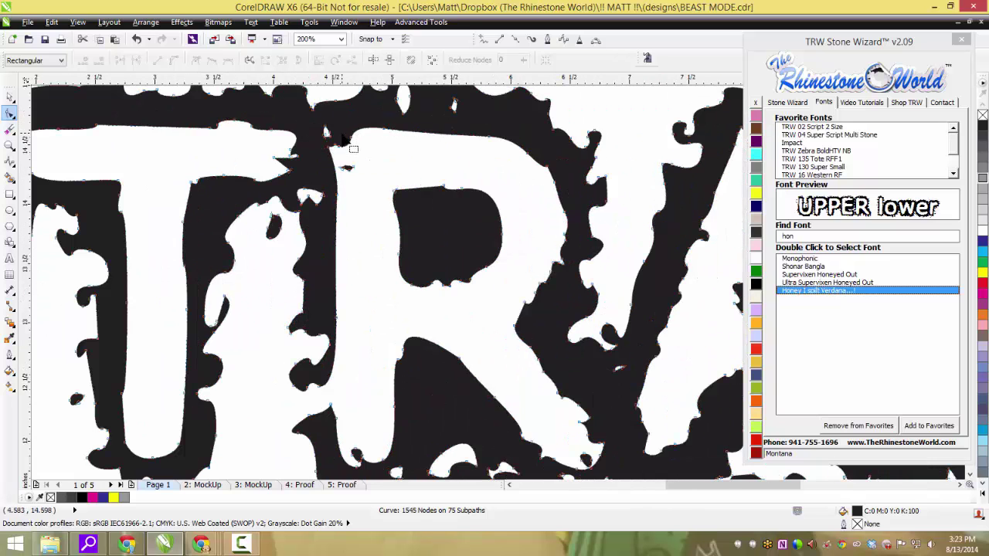
{"action": "scroll", "coordinate": [334, 197], "scroll_direction": "down", "scroll_amount": 1}
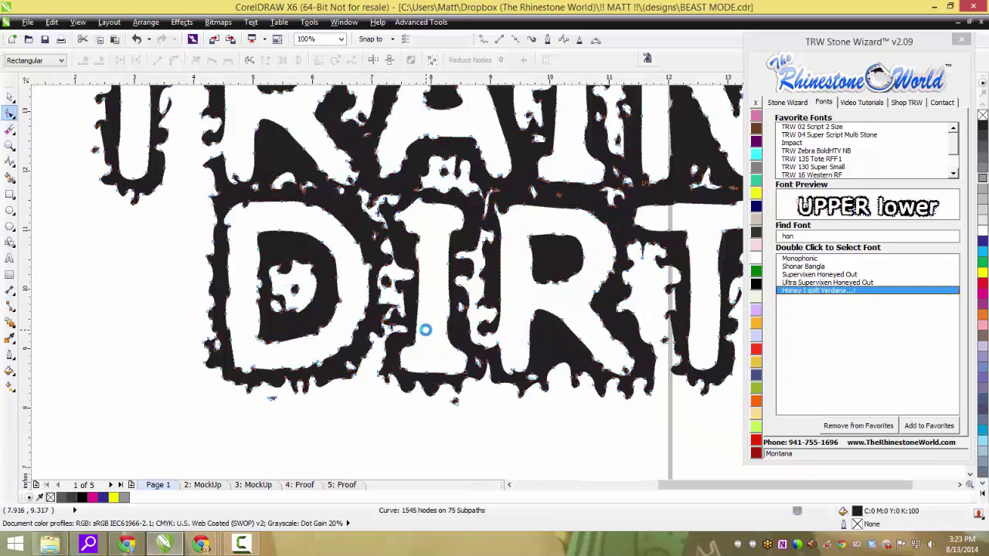
{"action": "scroll", "coordinate": [414, 238], "scroll_direction": "up", "scroll_amount": 1}
{"action": "scroll", "coordinate": [414, 246], "scroll_direction": "down", "scroll_amount": 2}
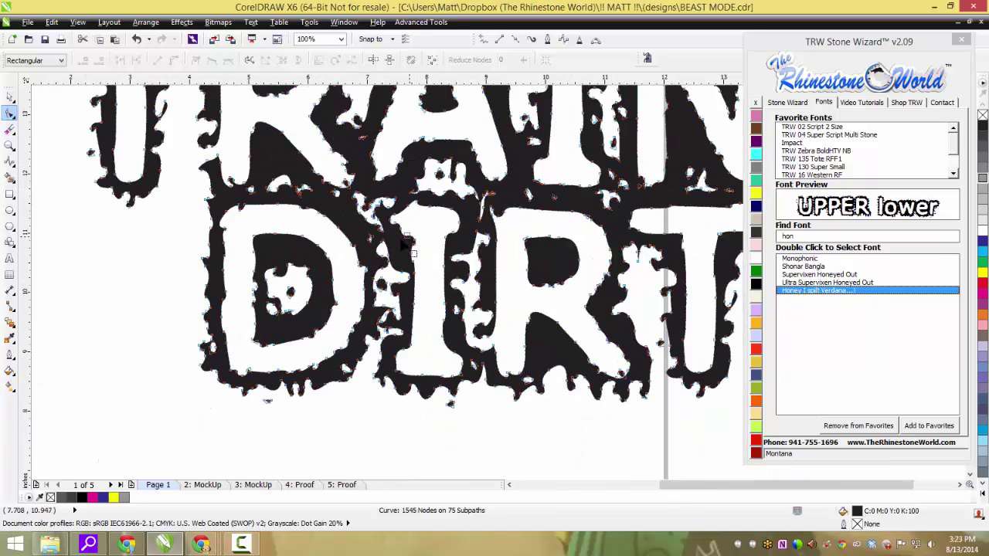
{"action": "scroll", "coordinate": [384, 234], "scroll_direction": "up", "scroll_amount": 3}
{"action": "left_click_drag", "start_coordinate": [308, 233], "coordinate": [335, 276]}
{"action": "key", "text": "Delete"}
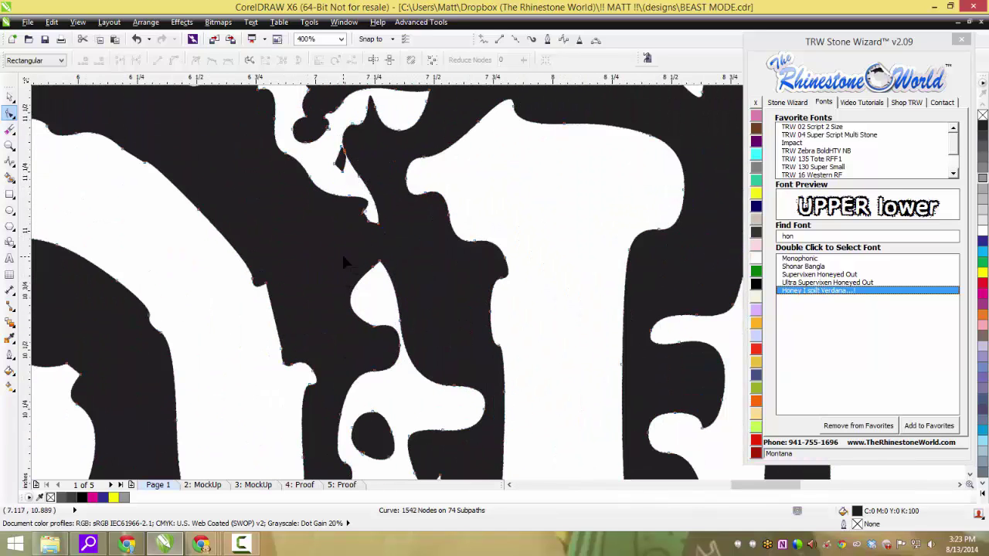
- Delete the thin sliver between the N of TRAIN and the T of DIRTY
{"action": "scroll", "coordinate": [341, 251], "scroll_direction": "down", "scroll_amount": 2}
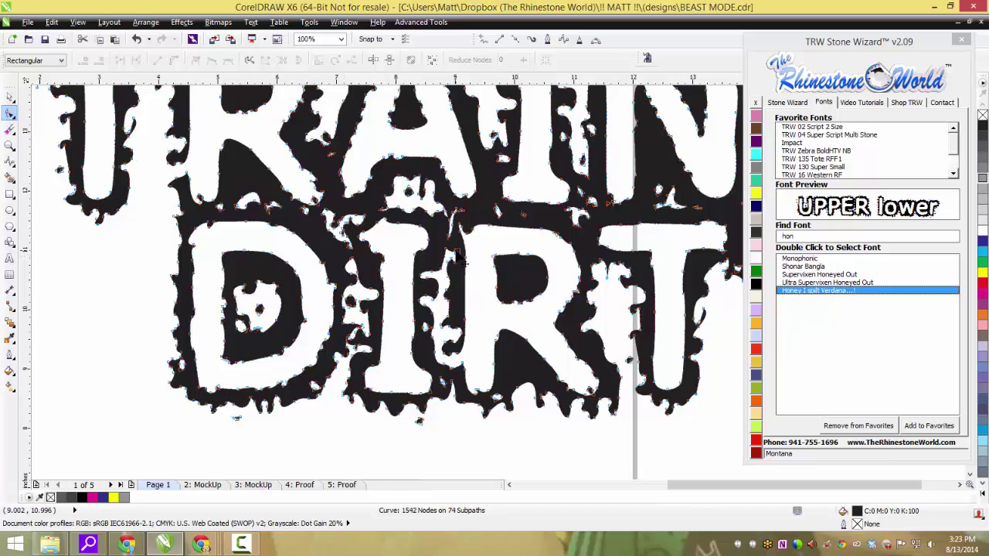
{"action": "scroll", "coordinate": [464, 256], "scroll_direction": "down", "scroll_amount": 1}
{"action": "scroll", "coordinate": [666, 244], "scroll_direction": "up", "scroll_amount": 2}
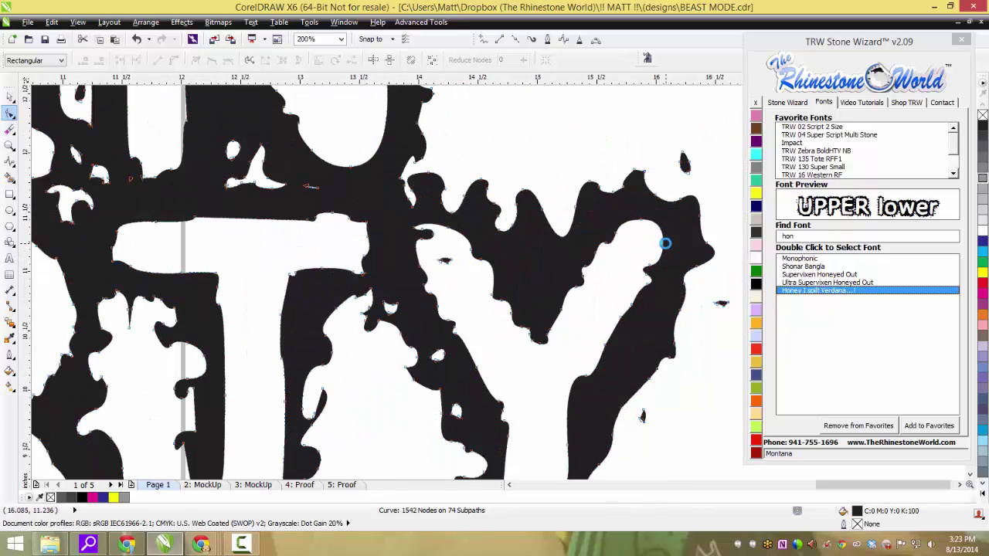
{"action": "scroll", "coordinate": [321, 187], "scroll_direction": "up", "scroll_amount": 1}
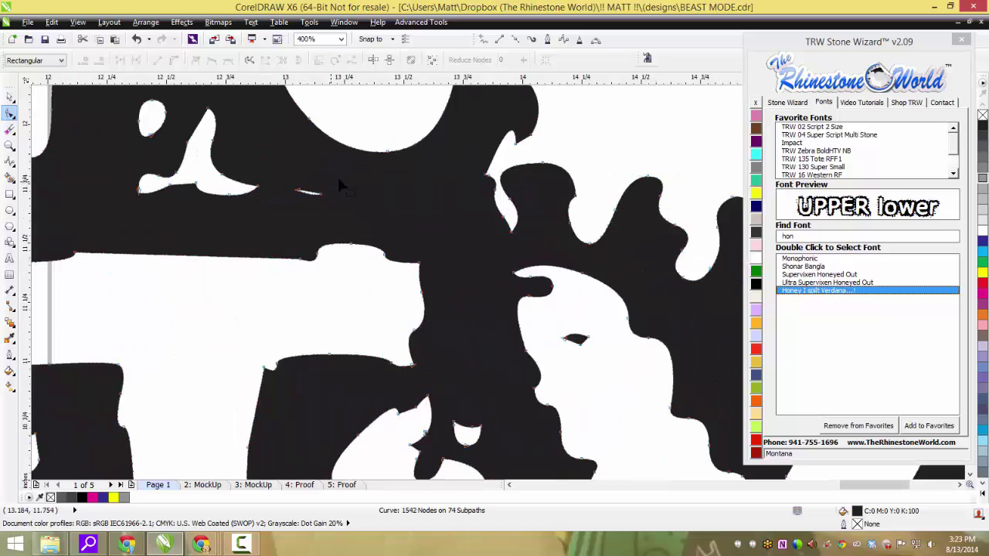
{"action": "key", "text": "Delete"}
{"action": "scroll", "coordinate": [406, 221], "scroll_direction": "down", "scroll_amount": 2}
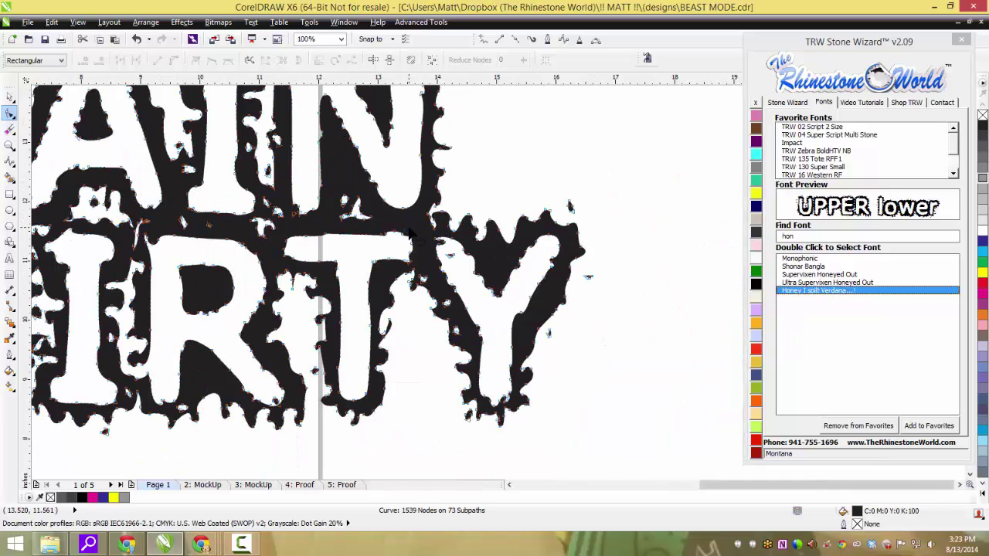
{"action": "scroll", "coordinate": [409, 232], "scroll_direction": "down", "scroll_amount": 1}
- Move the TRAIN DIRTY shape down and scale it proportionally to about 9.8 inches wide so it fits within the page
{"action": "left_click", "coordinate": [10, 96]}
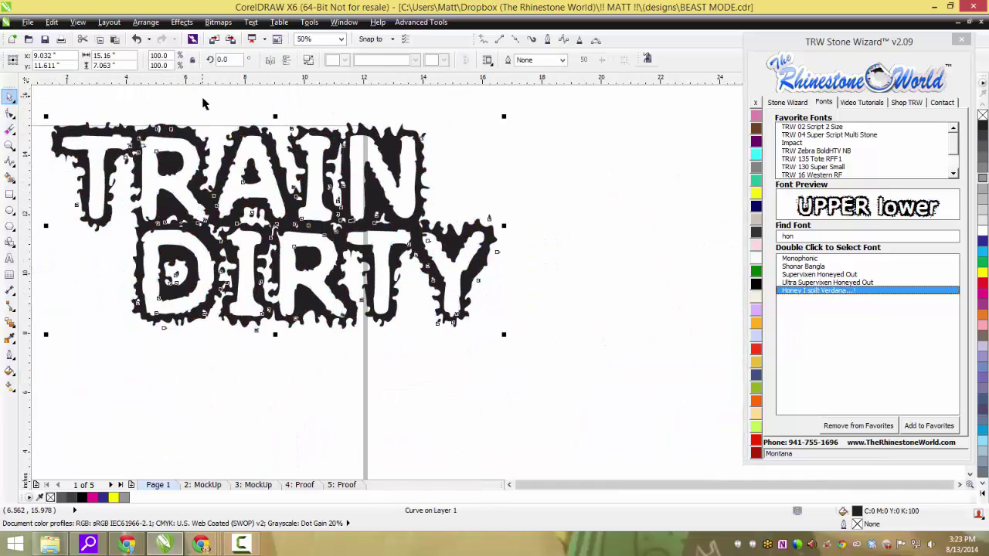
{"action": "left_click_drag", "start_coordinate": [332, 205], "coordinate": [335, 253]}
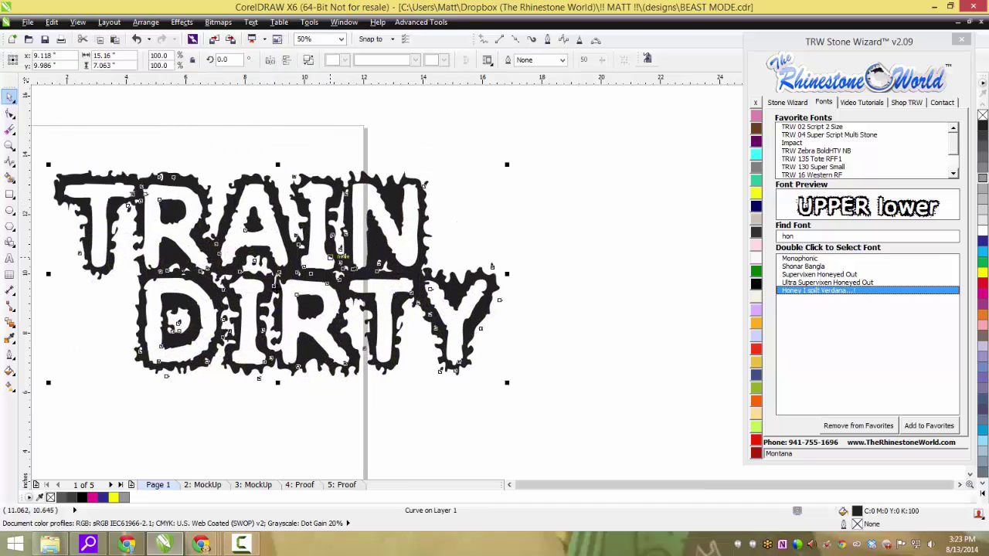
{"action": "scroll", "coordinate": [251, 247], "scroll_direction": "down", "scroll_amount": 1}
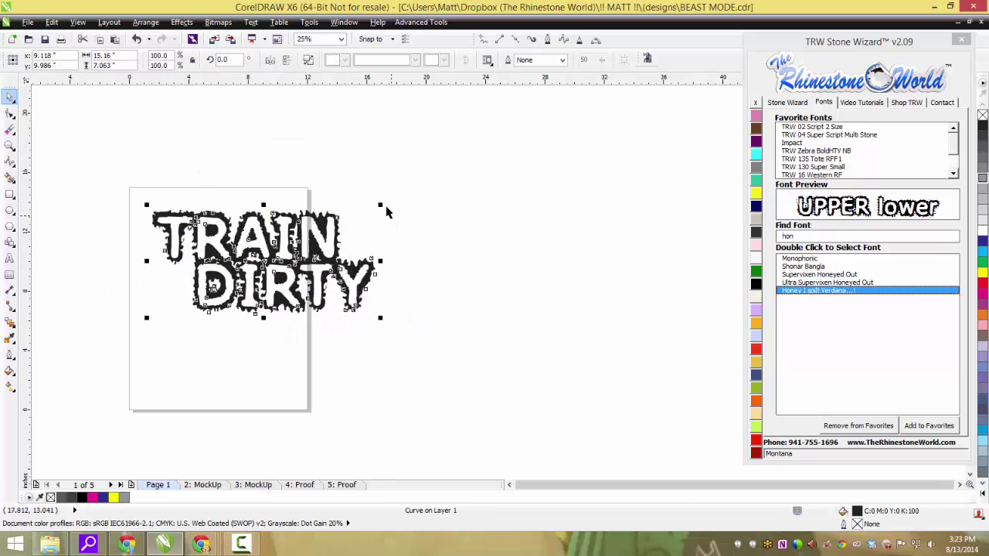
{"action": "left_click_drag", "start_coordinate": [381, 205], "coordinate": [301, 229]}
{"action": "left_click", "coordinate": [130, 218]}
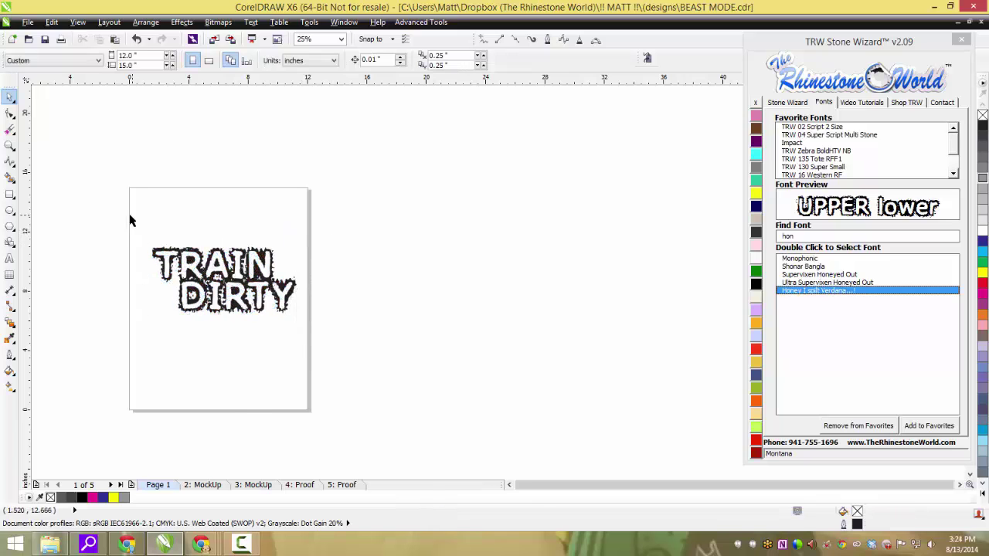
- Add the artistic text EAT CLEAN just above TRAIN
{"action": "scroll", "coordinate": [131, 218], "scroll_direction": "up", "scroll_amount": 1}
{"action": "left_click", "coordinate": [9, 258]}
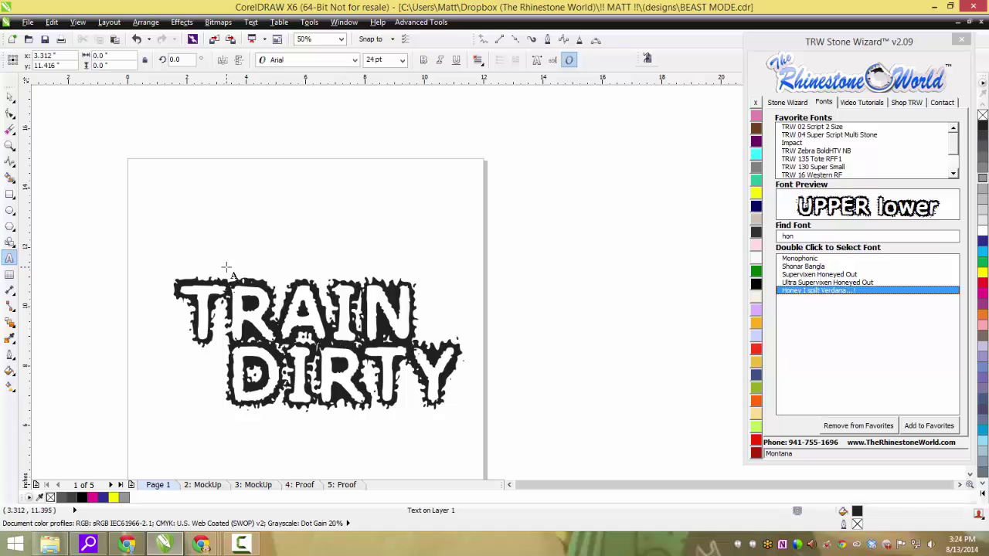
{"action": "left_click", "coordinate": [226, 268]}
{"action": "type", "text": "EAT CLEAN"}
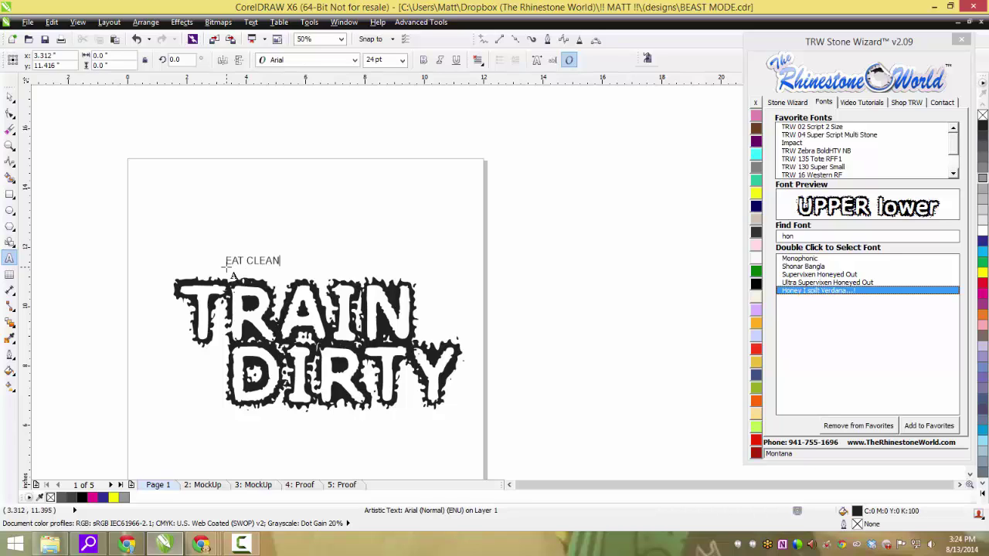
{"action": "key", "text": "ctrl+space"}
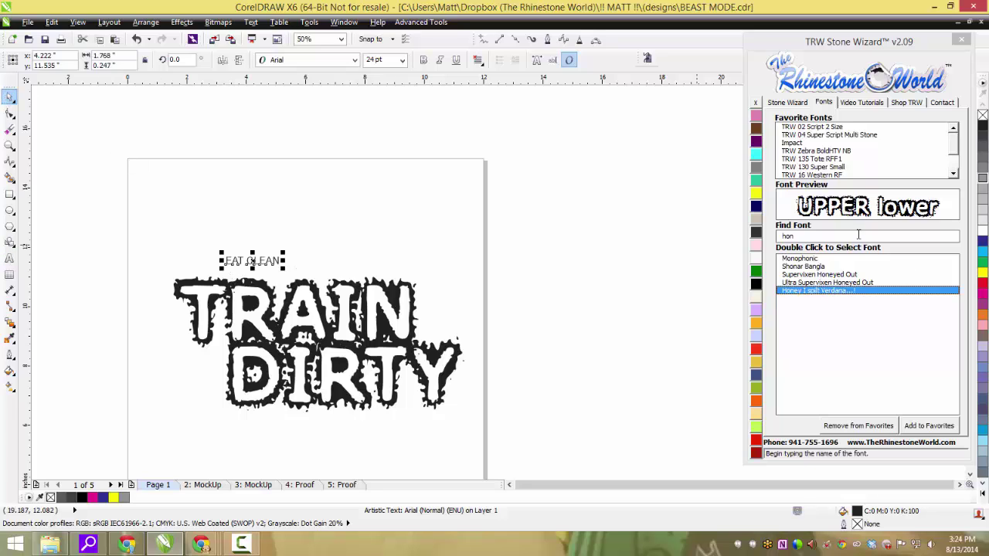
- Search the Stone Wizard fonts for IMP and apply Impact to the EAT CLEAN text
{"action": "left_click", "coordinate": [769, 236]}
{"action": "key", "text": "BackSpace"}
{"action": "key", "text": "BackSpace"}
{"action": "key", "text": "BackSpace"}
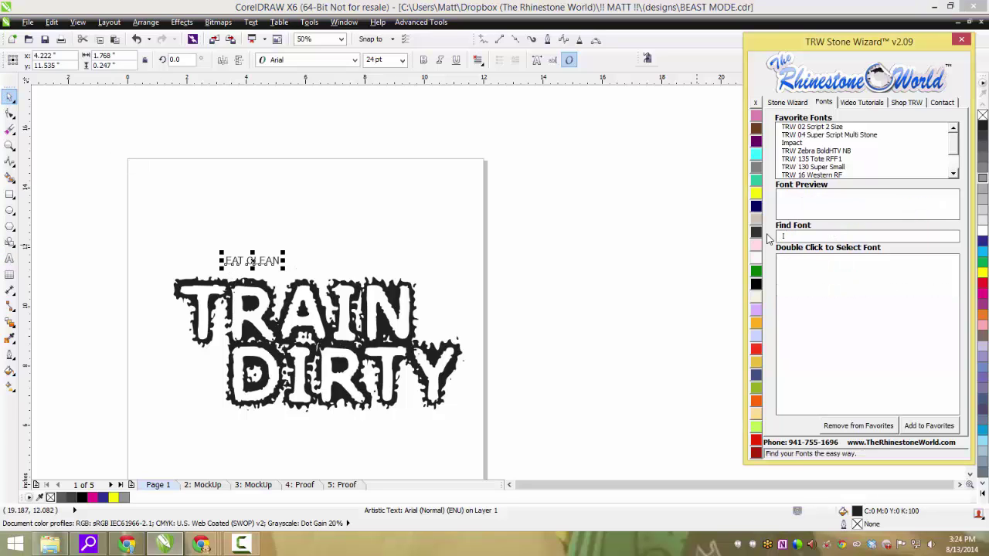
{"action": "type", "text": "IMP"}
{"action": "double_click", "coordinate": [801, 260]}
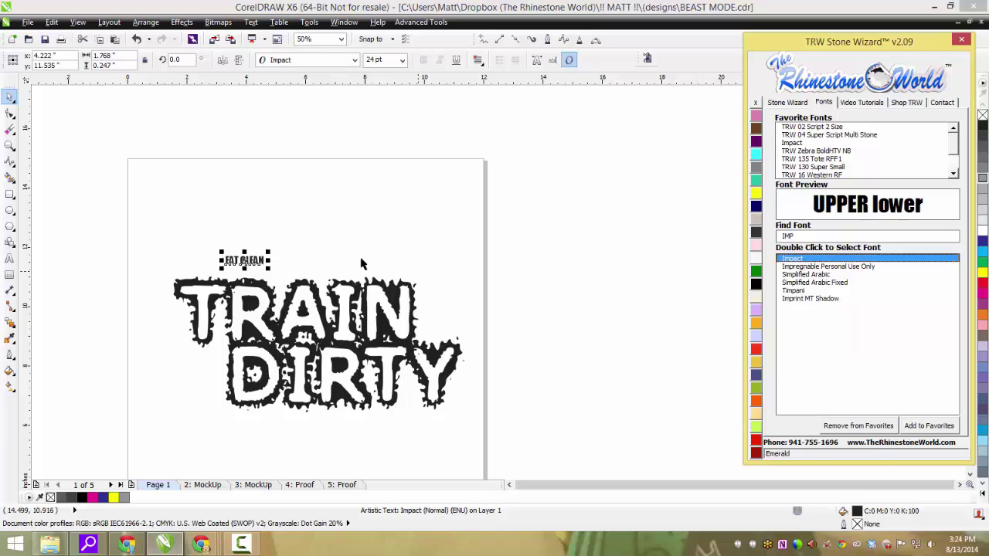
- Enlarge EAT CLEAN to about 79 pt and place it above the start of TRAIN, overlapping the distressed outline
{"action": "left_click_drag", "start_coordinate": [269, 252], "coordinate": [292, 268]}
{"action": "scroll", "coordinate": [222, 278], "scroll_direction": "up", "scroll_amount": 2}
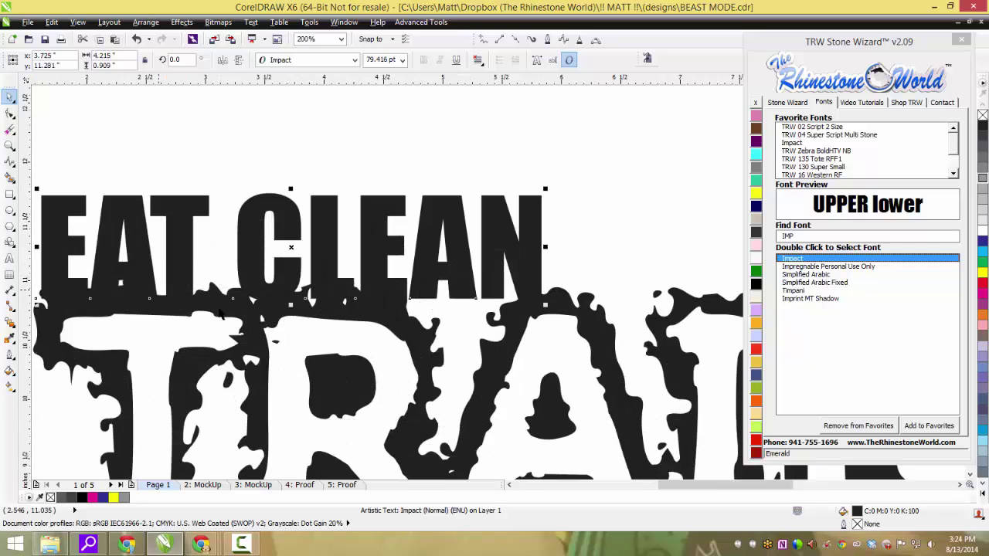
{"action": "scroll", "coordinate": [205, 262], "scroll_direction": "up", "scroll_amount": 1}
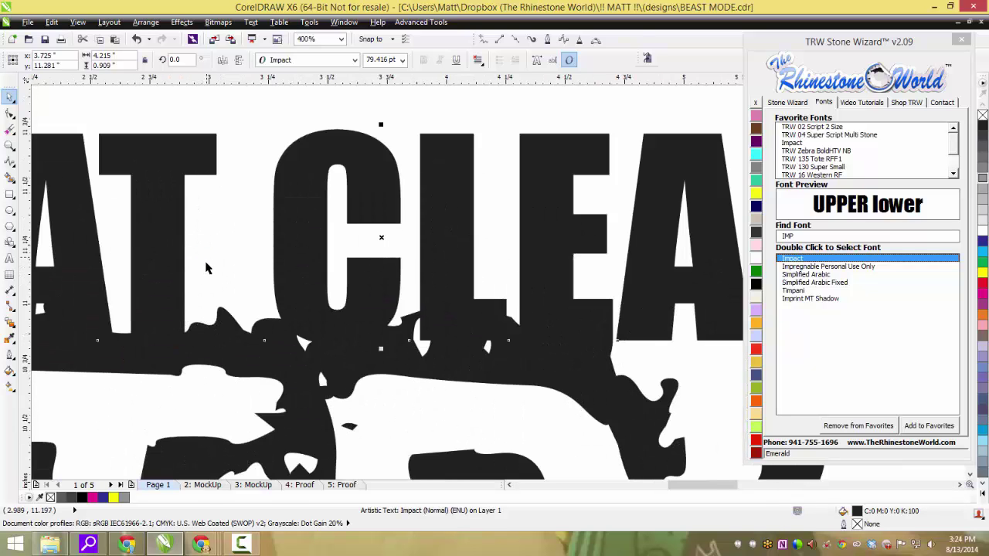
{"action": "scroll", "coordinate": [208, 269], "scroll_direction": "down", "scroll_amount": 1}
{"action": "left_click_drag", "start_coordinate": [252, 269], "coordinate": [268, 261]}
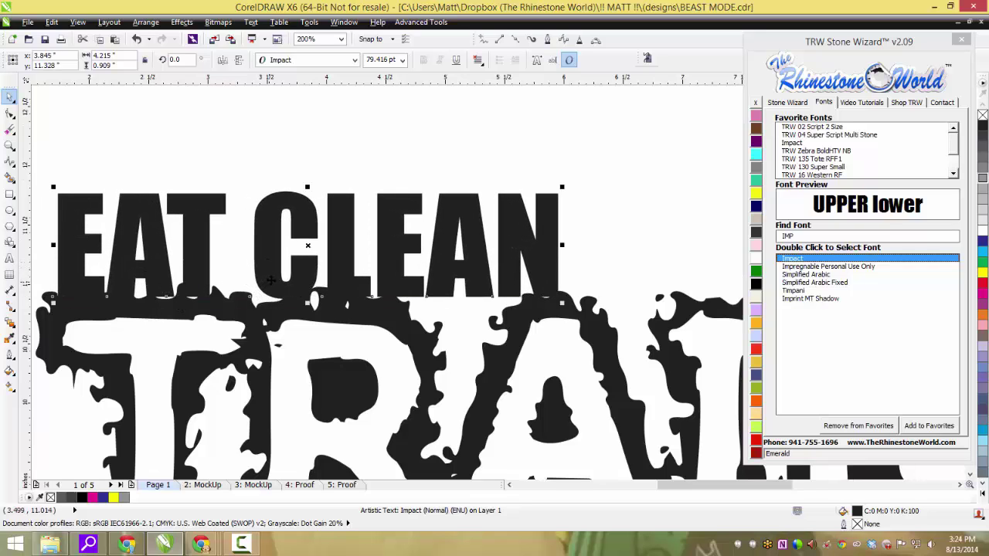
{"action": "scroll", "coordinate": [271, 280], "scroll_direction": "down", "scroll_amount": 1}
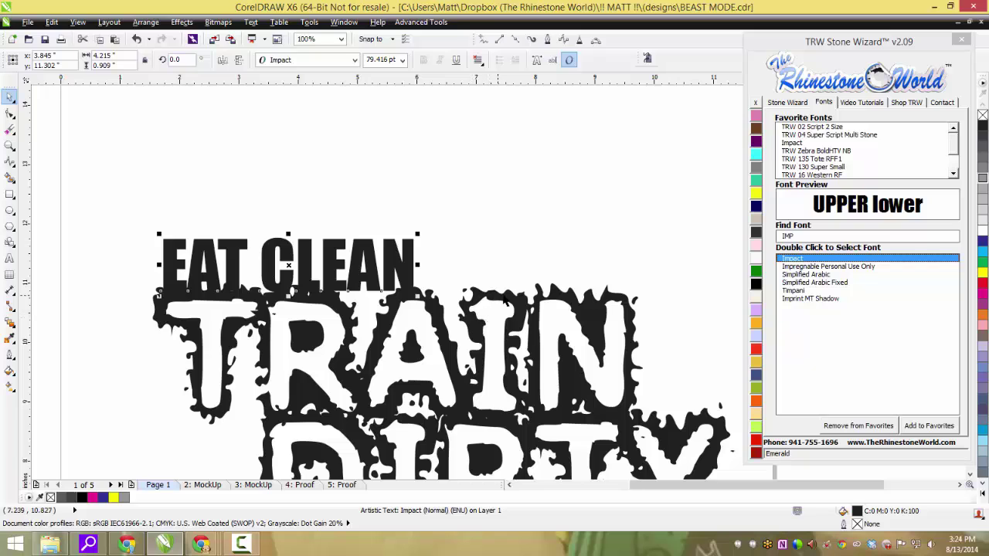
- Weld EAT CLEAN to the TRAIN DIRTY shape and move the combined design up on the page
{"action": "left_click", "coordinate": [504, 295], "text": "shift"}
{"action": "scroll", "coordinate": [504, 294], "scroll_direction": "down", "scroll_amount": 2}
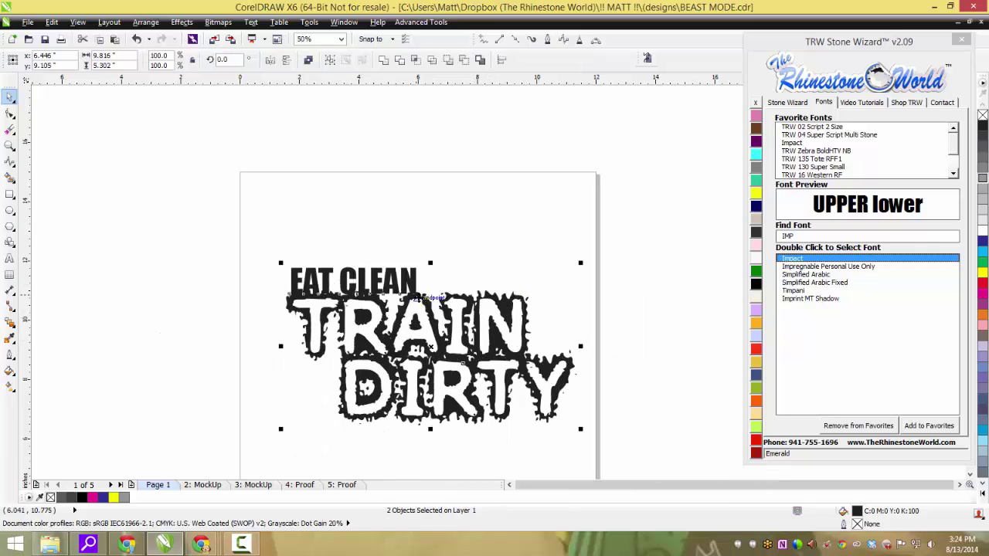
{"action": "left_click", "coordinate": [146, 21]}
{"action": "mouse_move", "coordinate": [198, 224]}
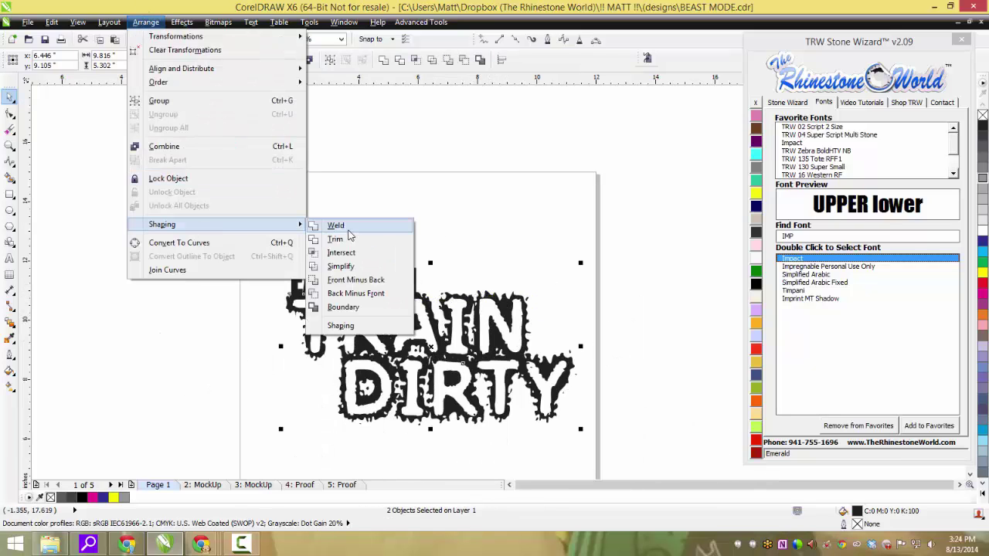
{"action": "left_click", "coordinate": [334, 224]}
{"action": "left_click_drag", "start_coordinate": [366, 286], "coordinate": [359, 245]}
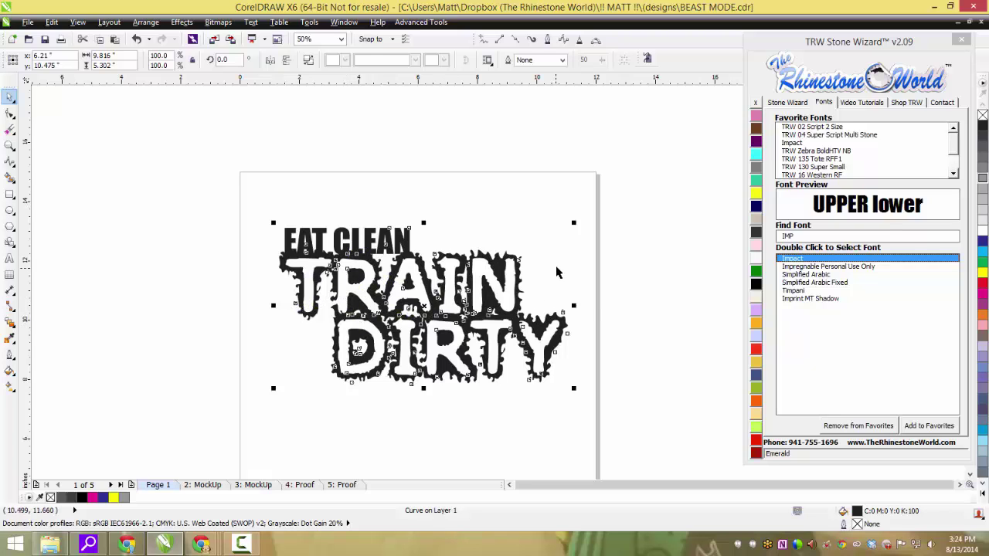
- Deselect the design and examine the distressed edges and loose specks around the Y of DIRTY
{"action": "left_click", "coordinate": [608, 305]}
{"action": "scroll", "coordinate": [603, 305], "scroll_direction": "up", "scroll_amount": 1}
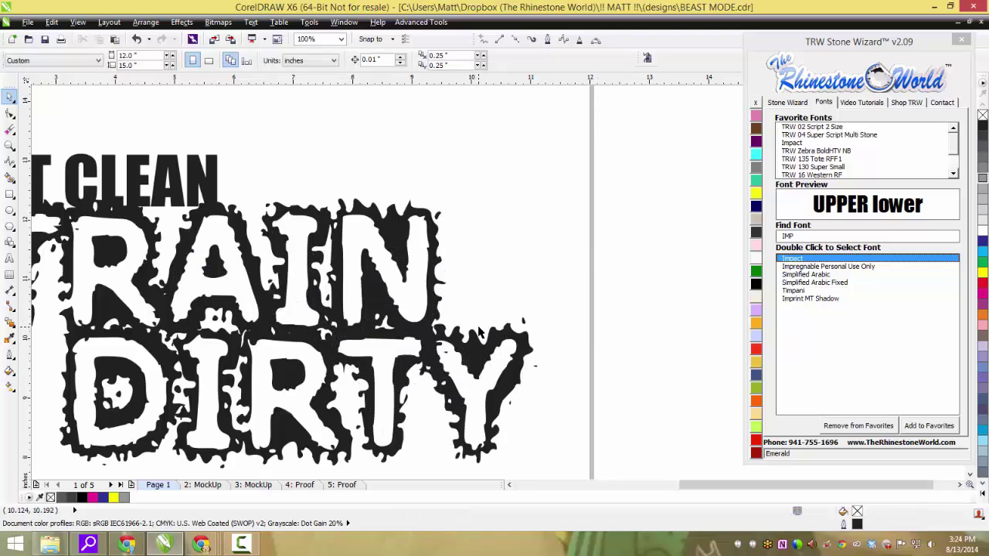
{"action": "scroll", "coordinate": [483, 331], "scroll_direction": "down", "scroll_amount": 1}
{"action": "scroll", "coordinate": [494, 366], "scroll_direction": "up", "scroll_amount": 1}
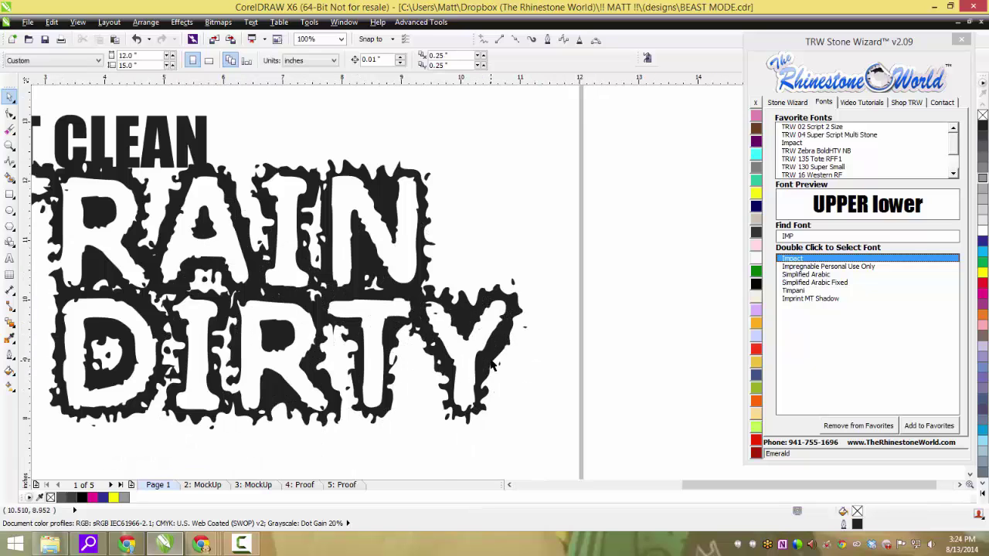
{"action": "scroll", "coordinate": [493, 366], "scroll_direction": "up", "scroll_amount": 1}
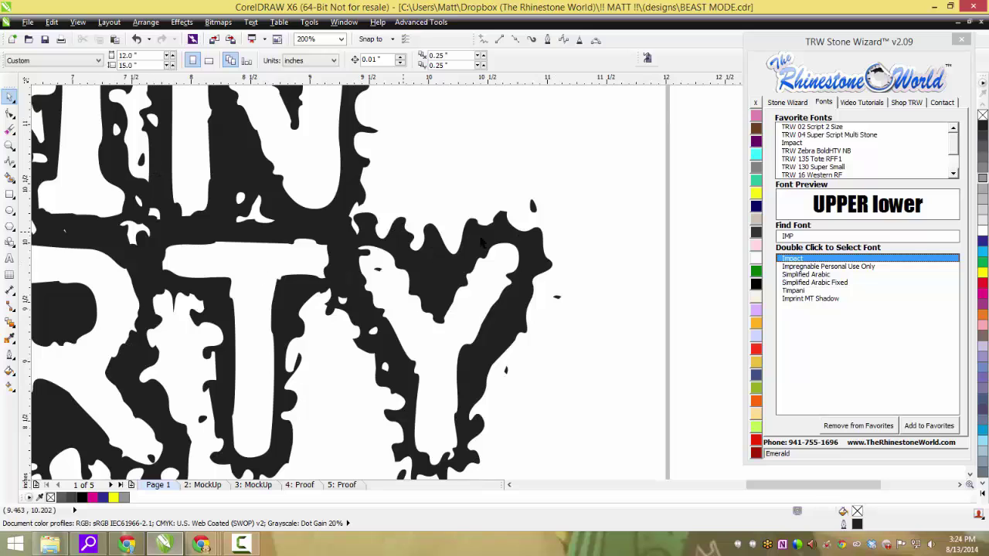
{"action": "scroll", "coordinate": [506, 224], "scroll_direction": "down", "scroll_amount": 1}
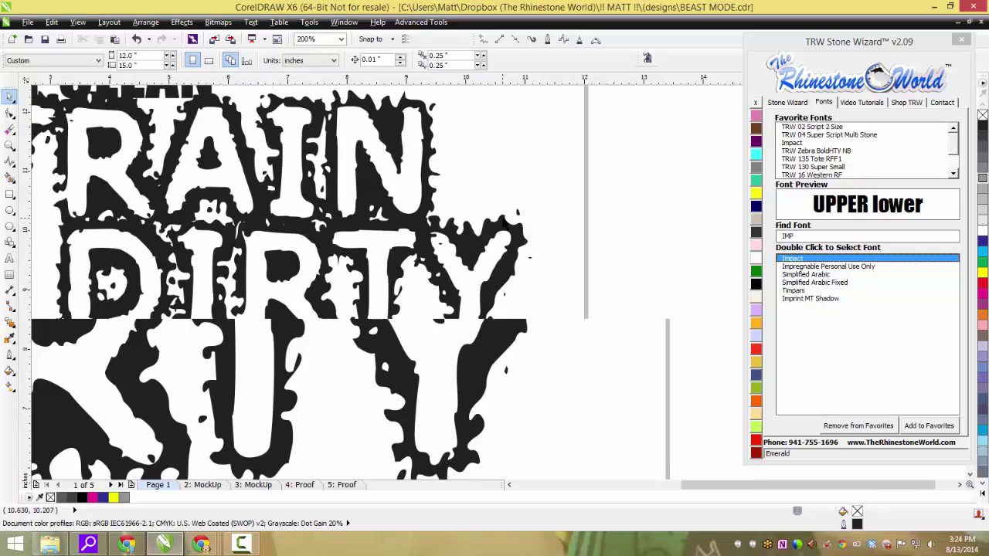
{"action": "scroll", "coordinate": [584, 255], "scroll_direction": "up", "scroll_amount": 1}
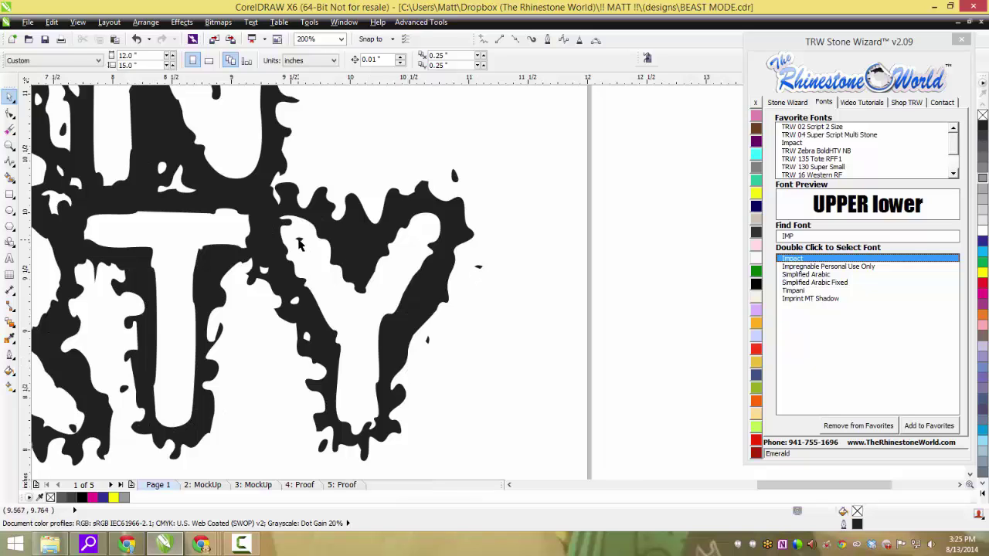
{"action": "scroll", "coordinate": [491, 299], "scroll_direction": "down", "scroll_amount": 2}
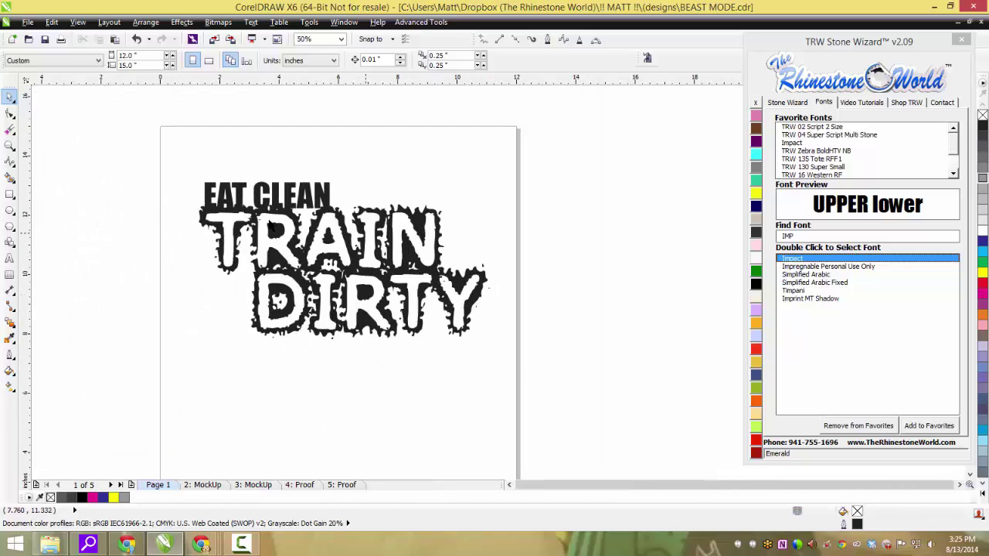
- Try mirroring the combined EAT CLEAN TRAIN DIRTY design horizontally and flip it back to its original orientation
{"action": "scroll", "coordinate": [269, 225], "scroll_direction": "up", "scroll_amount": 1}
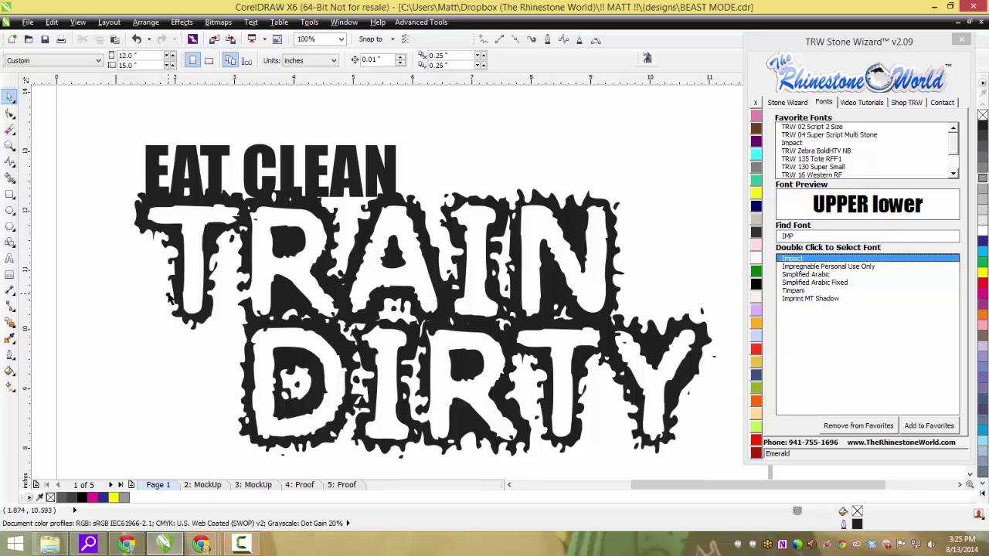
{"action": "scroll", "coordinate": [383, 261], "scroll_direction": "down", "scroll_amount": 1}
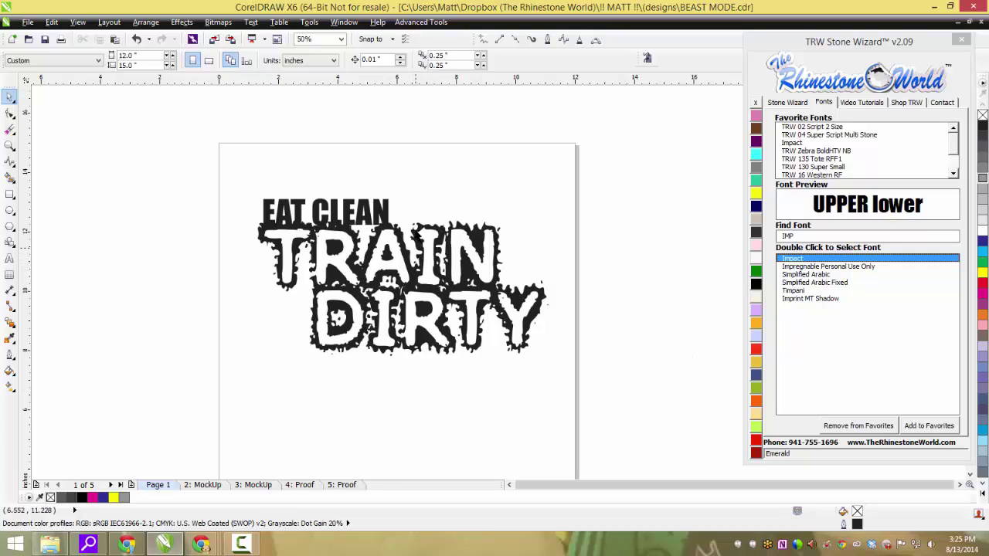
{"action": "left_click", "coordinate": [466, 226]}
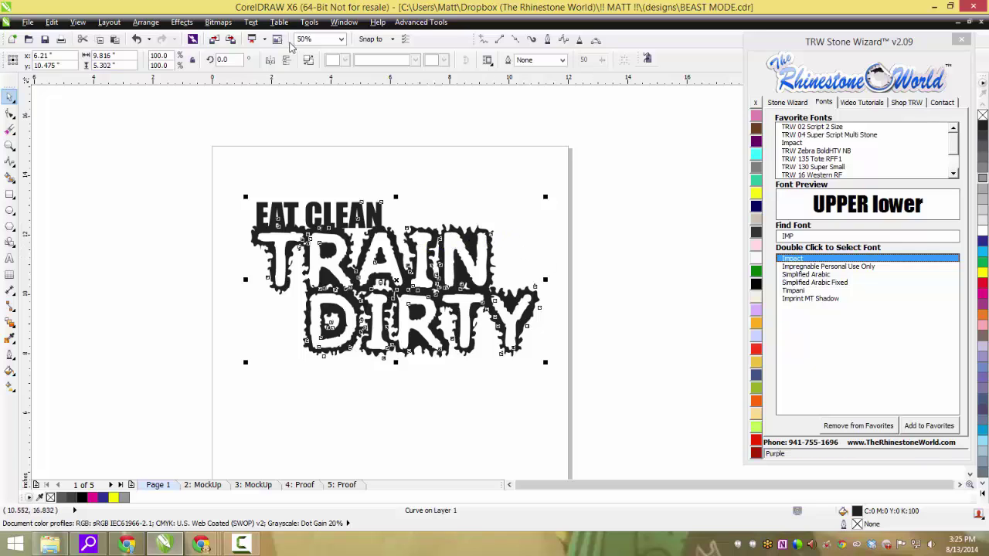
{"action": "left_click", "coordinate": [269, 61]}
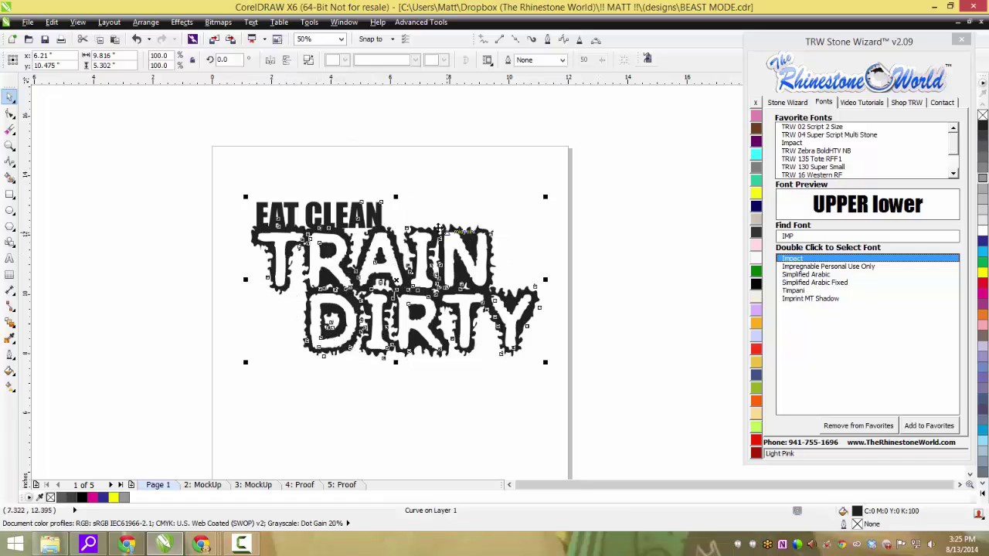
{"action": "left_click", "coordinate": [270, 61]}
{"action": "left_click", "coordinate": [443, 182]}
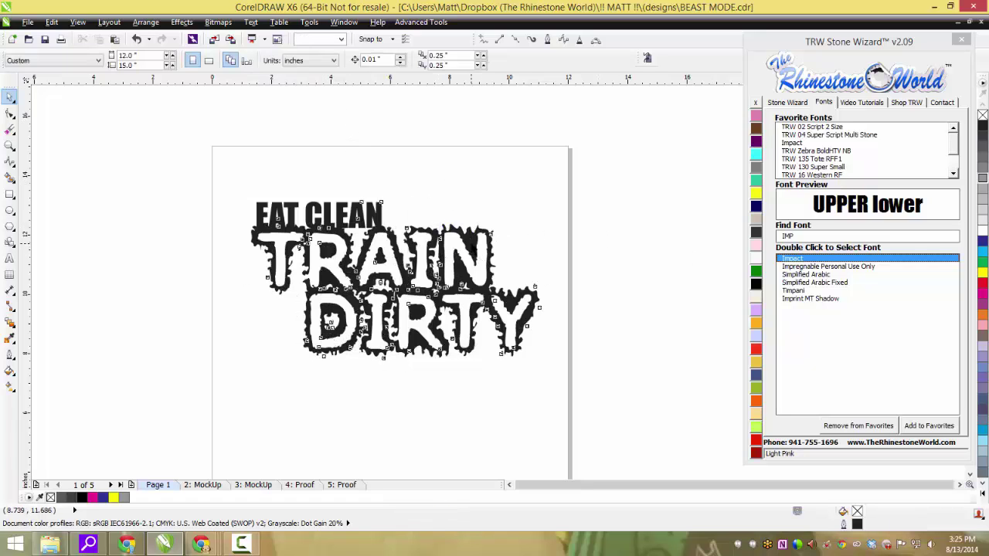
- Apply the Hot Pink Magic Glitter vinyl fill to the whole EAT CLEAN TRAIN DIRTY design and inspect the filled letters
{"action": "left_click", "coordinate": [442, 282]}
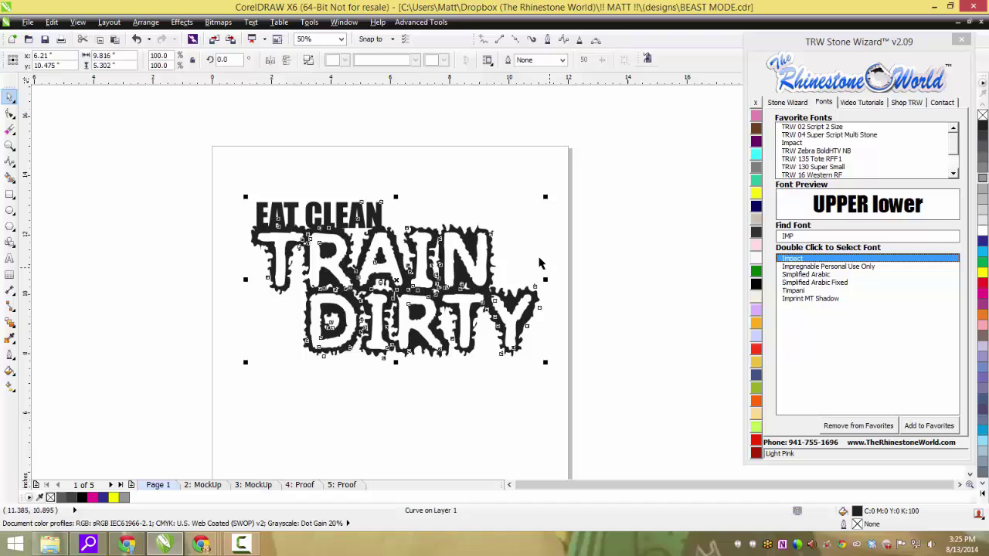
{"action": "left_click", "coordinate": [789, 105]}
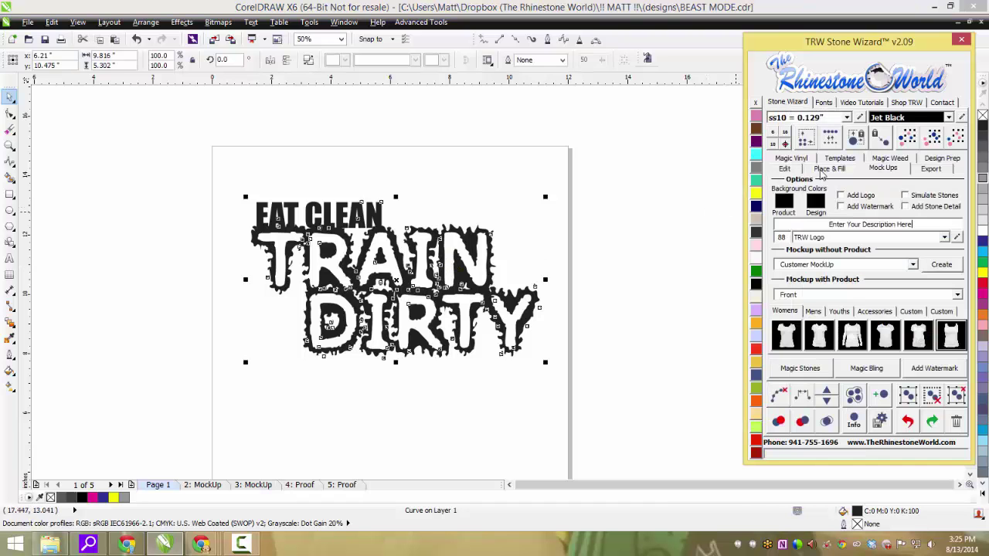
{"action": "left_click", "coordinate": [800, 156]}
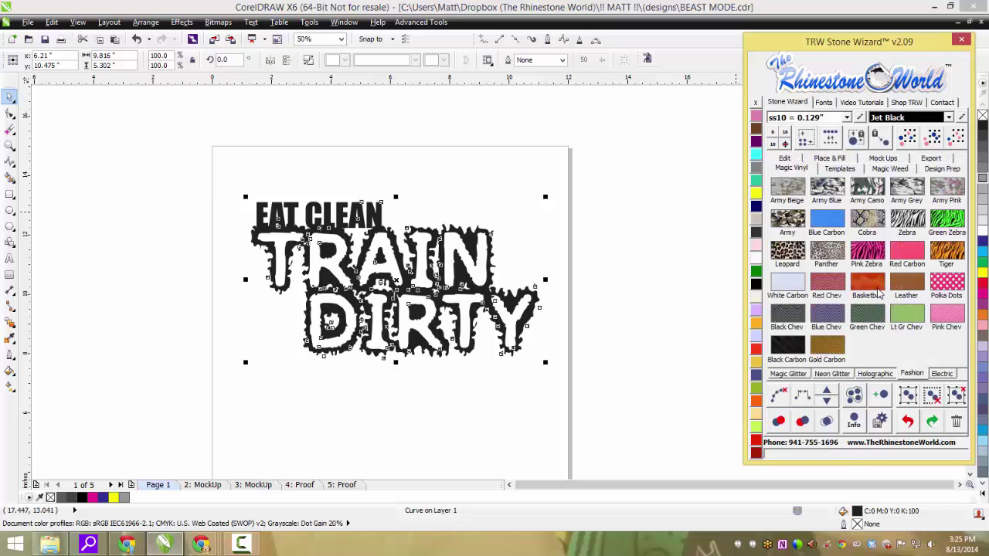
{"action": "left_click", "coordinate": [796, 375]}
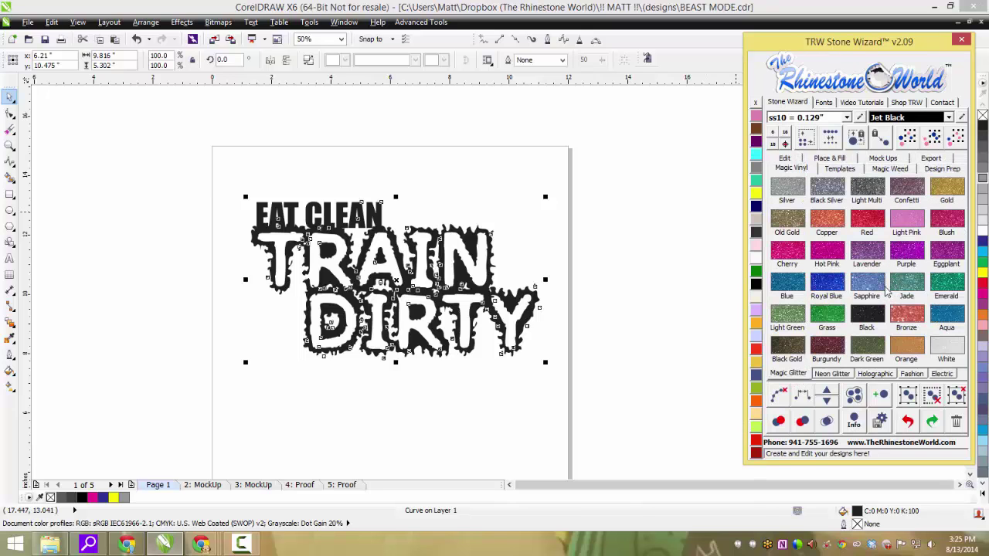
{"action": "left_click", "coordinate": [829, 256]}
{"action": "left_click", "coordinate": [672, 294]}
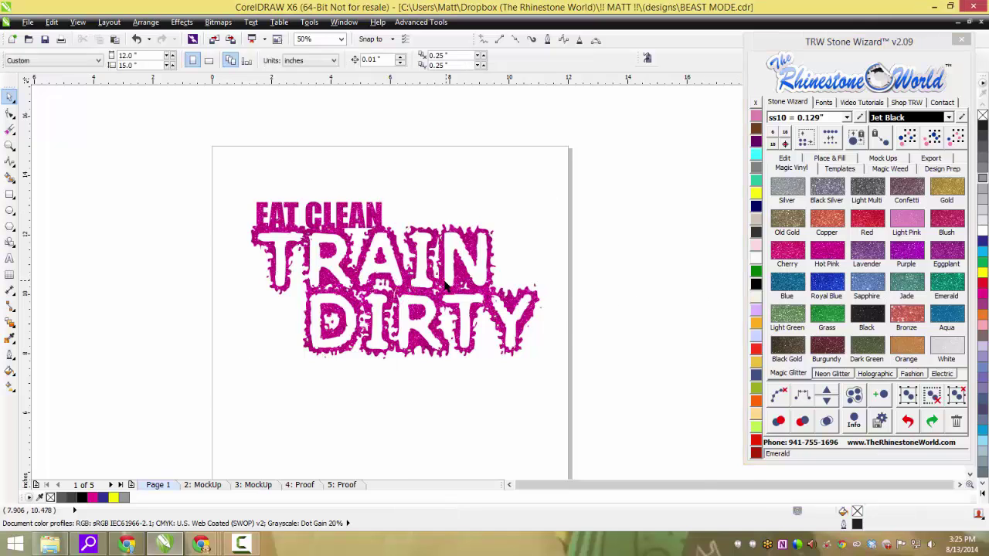
{"action": "scroll", "coordinate": [447, 286], "scroll_direction": "up", "scroll_amount": 3}
{"action": "scroll", "coordinate": [449, 284], "scroll_direction": "down", "scroll_amount": 3}
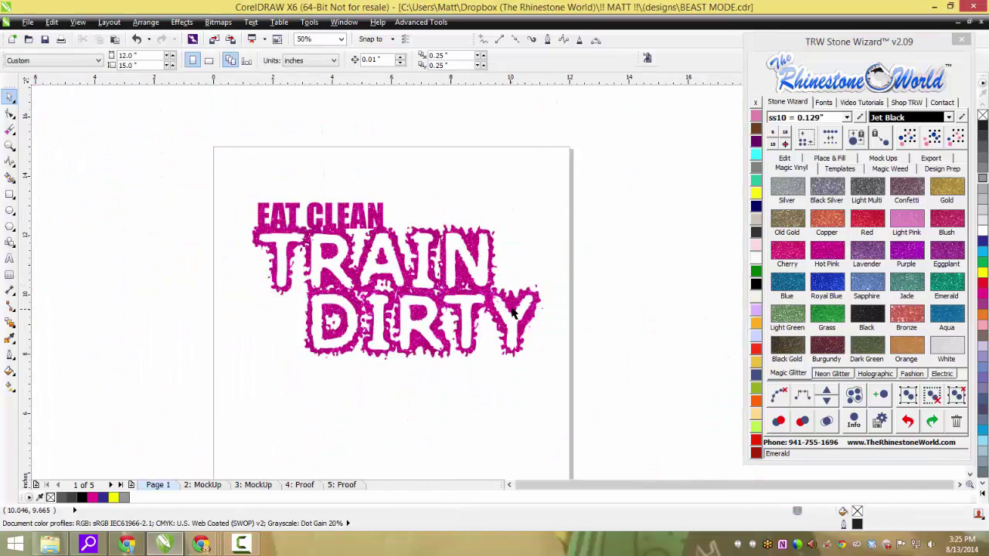
- Select the glitter design and set its mockup description to TRW Dirty Dirty
{"action": "left_click", "coordinate": [512, 313]}
{"action": "left_click", "coordinate": [885, 158]}
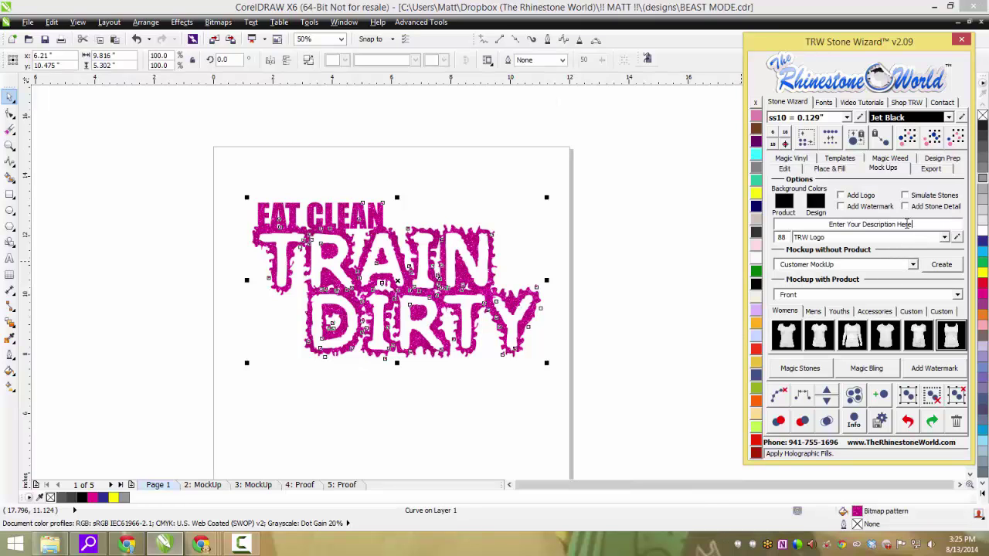
{"action": "left_click_drag", "start_coordinate": [906, 224], "coordinate": [770, 224]}
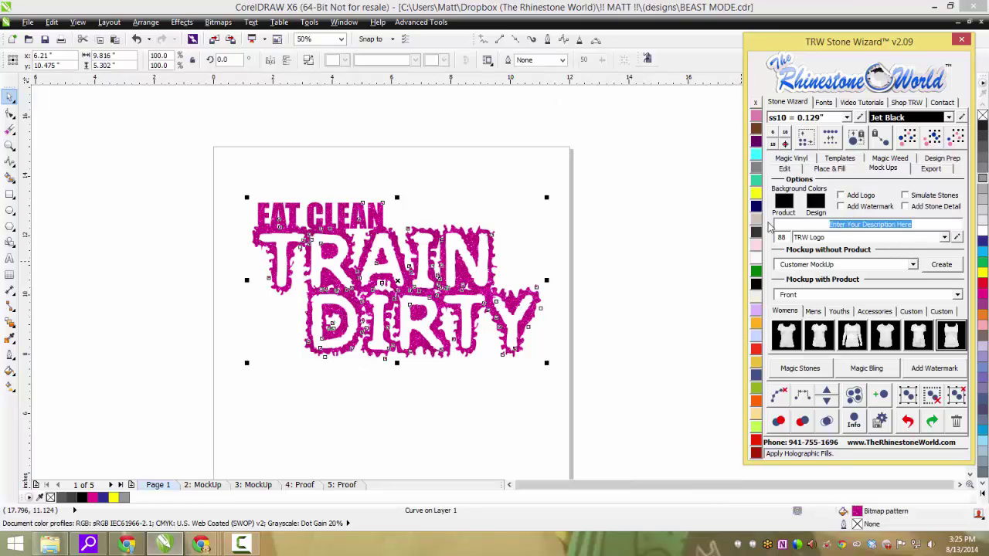
{"action": "type", "text": "tRAIN dIRTY"}
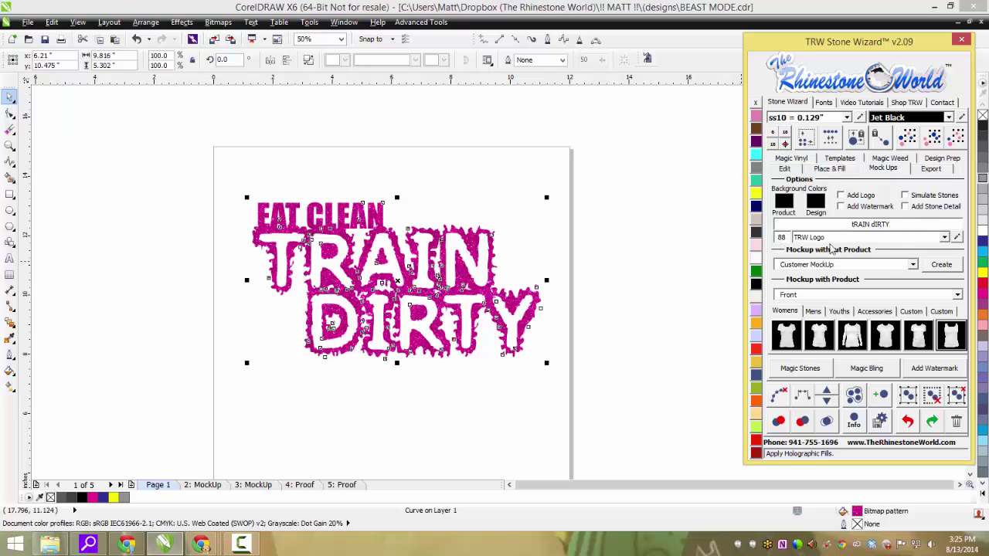
{"action": "left_click_drag", "start_coordinate": [893, 224], "coordinate": [791, 222]}
{"action": "type", "text": "Dirty Dirty"}
{"action": "triple_click", "coordinate": [854, 226]}
{"action": "left_click", "coordinate": [856, 224]}
{"action": "type", "text": "TRW"}
- Create a front mockup of the design on the women's tank top with the TRW logo added and inspect the shirt print
{"action": "left_click", "coordinate": [958, 346]}
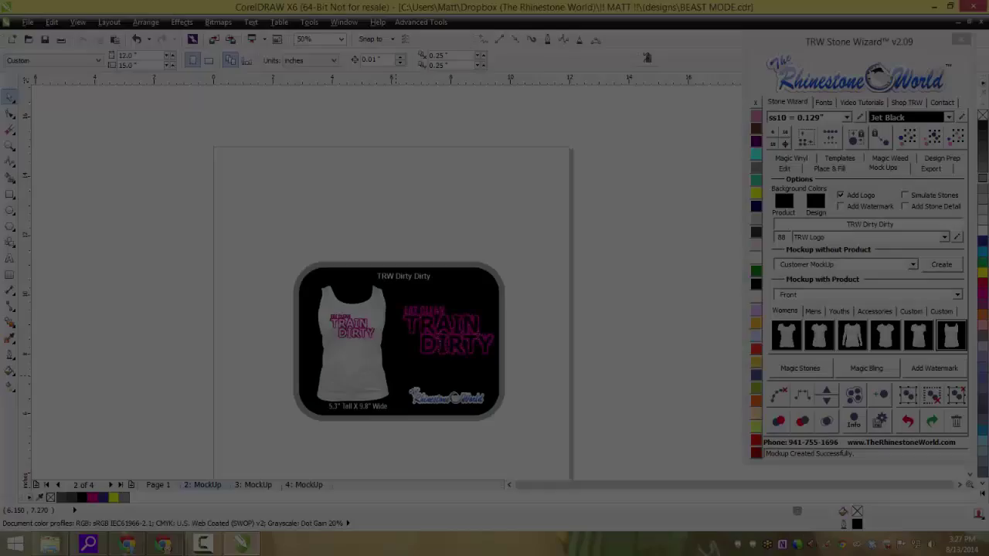
{"action": "scroll", "coordinate": [384, 374], "scroll_direction": "up", "scroll_amount": 2}
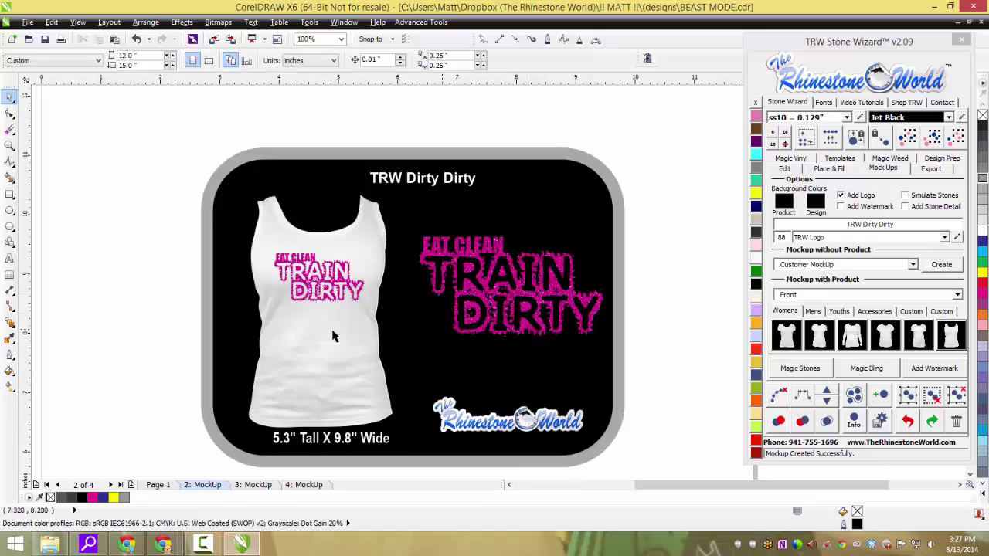
{"action": "scroll", "coordinate": [313, 286], "scroll_direction": "up", "scroll_amount": 2}
{"action": "scroll", "coordinate": [345, 266], "scroll_direction": "down", "scroll_amount": 2}
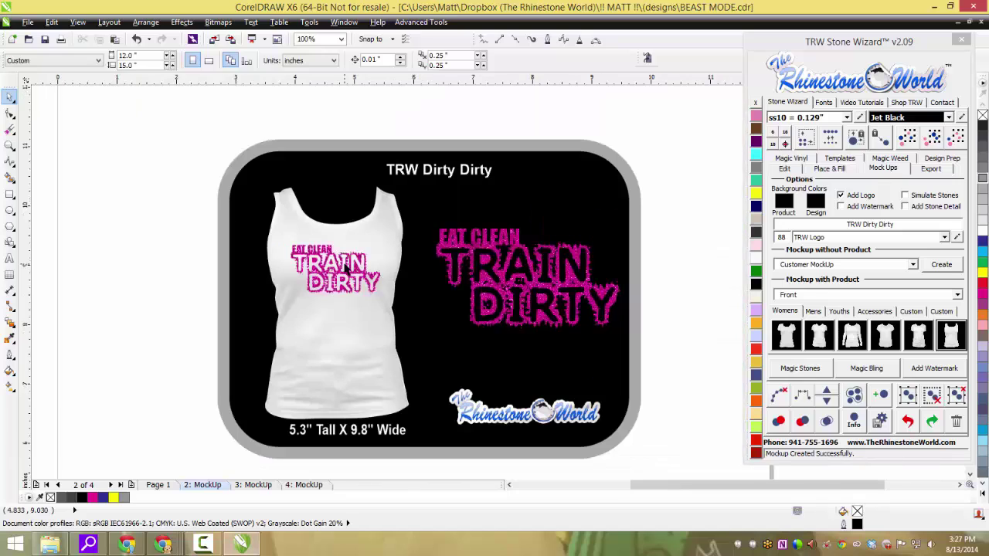
- Try Citrine, Aquamarine, S&S Pink, Light Pink, Light Siam and Montana on the mockup's tank top, and return it to Crystal white
{"action": "left_click", "coordinate": [380, 361]}
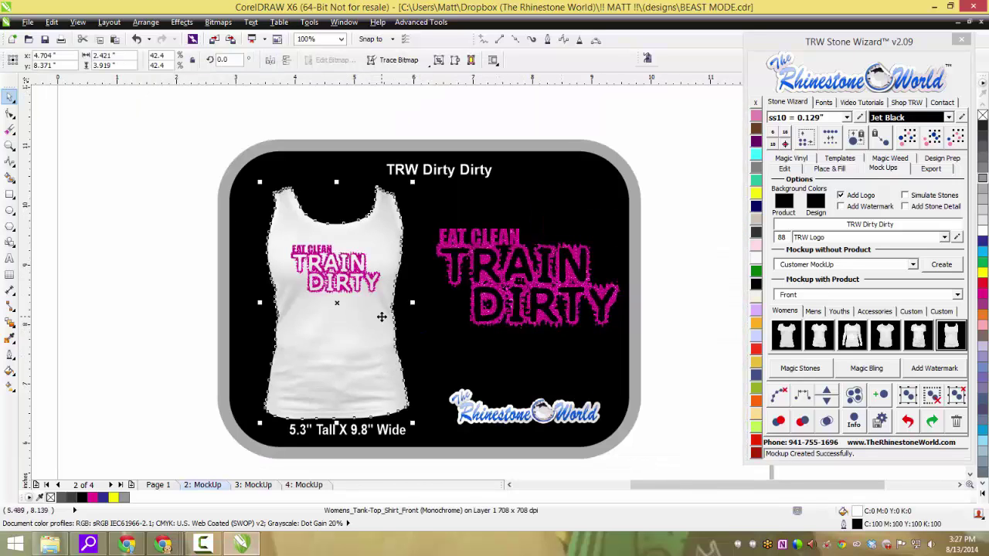
{"action": "left_click", "coordinate": [756, 194]}
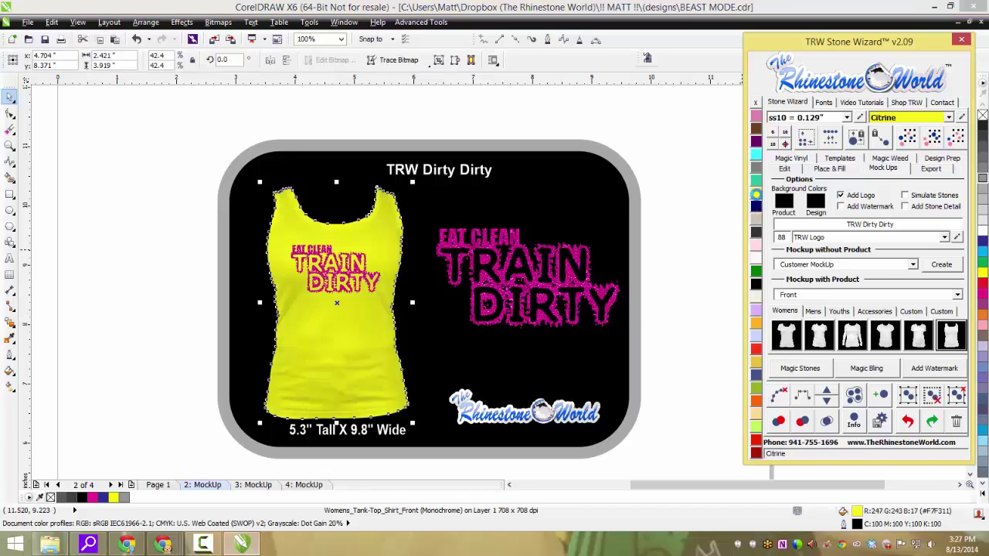
{"action": "left_click", "coordinate": [756, 155]}
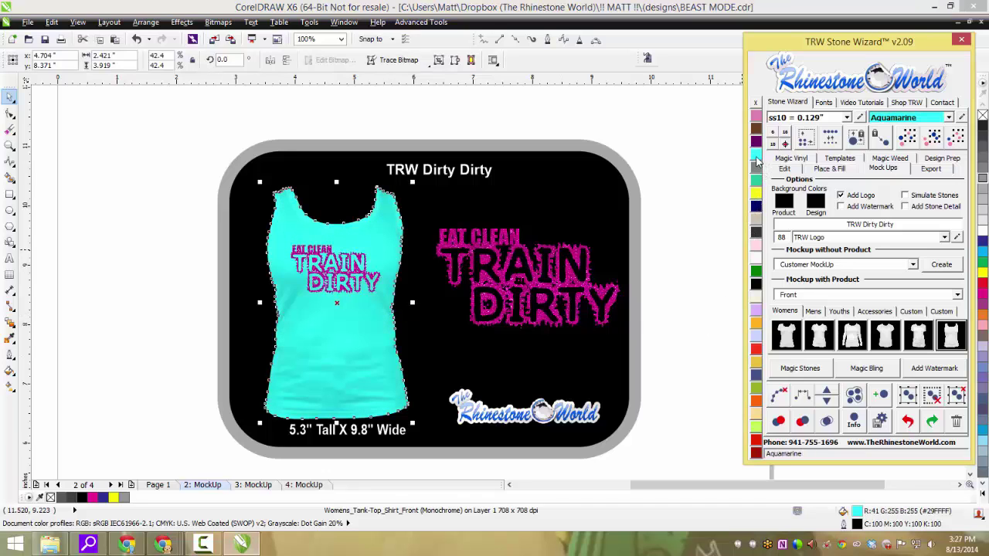
{"action": "left_click", "coordinate": [759, 117]}
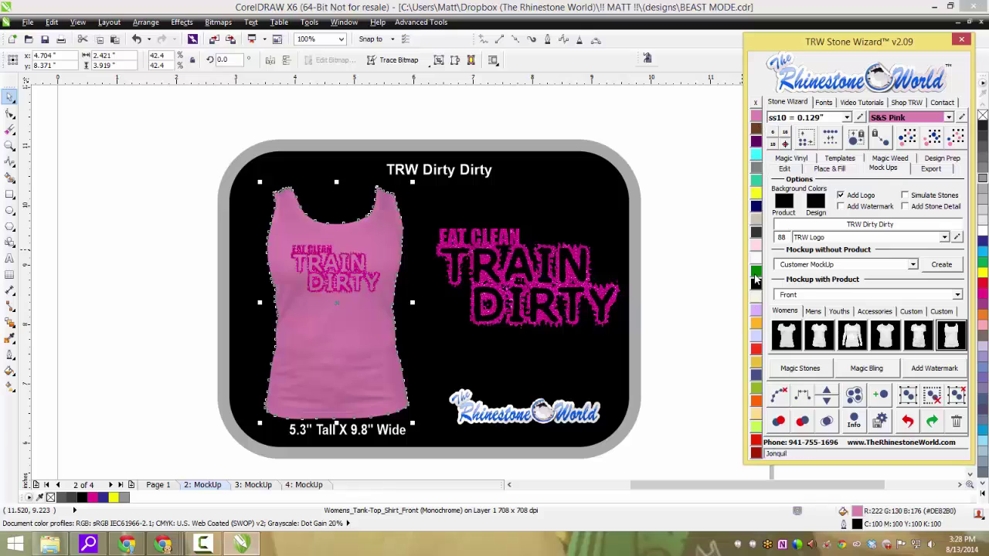
{"action": "left_click", "coordinate": [758, 247]}
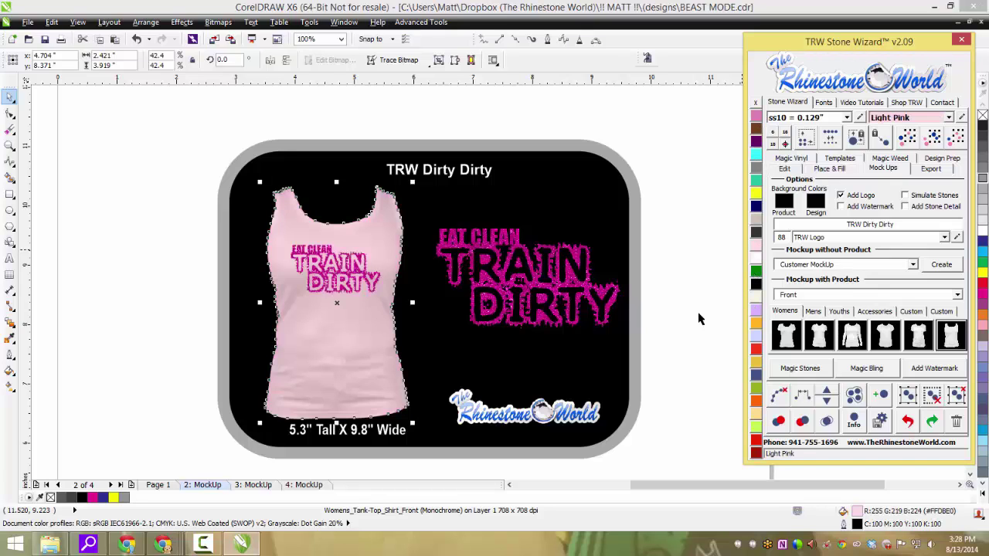
{"action": "left_click", "coordinate": [757, 349]}
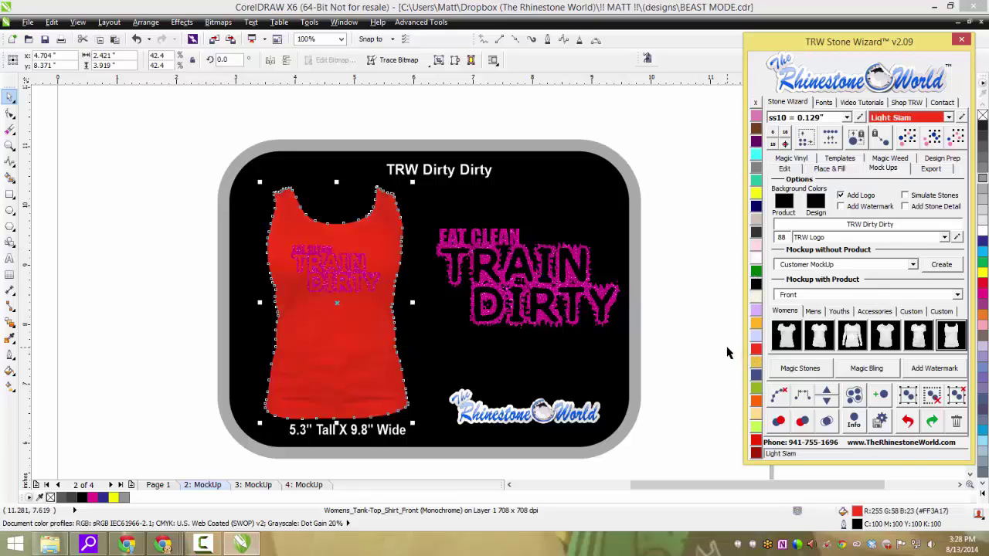
{"action": "left_click", "coordinate": [756, 376]}
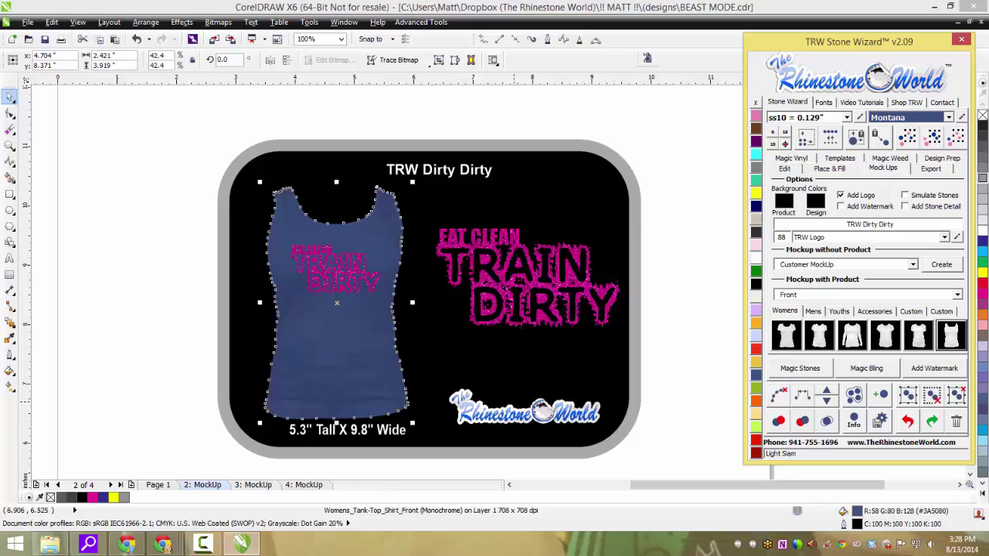
{"action": "left_click", "coordinate": [757, 258]}
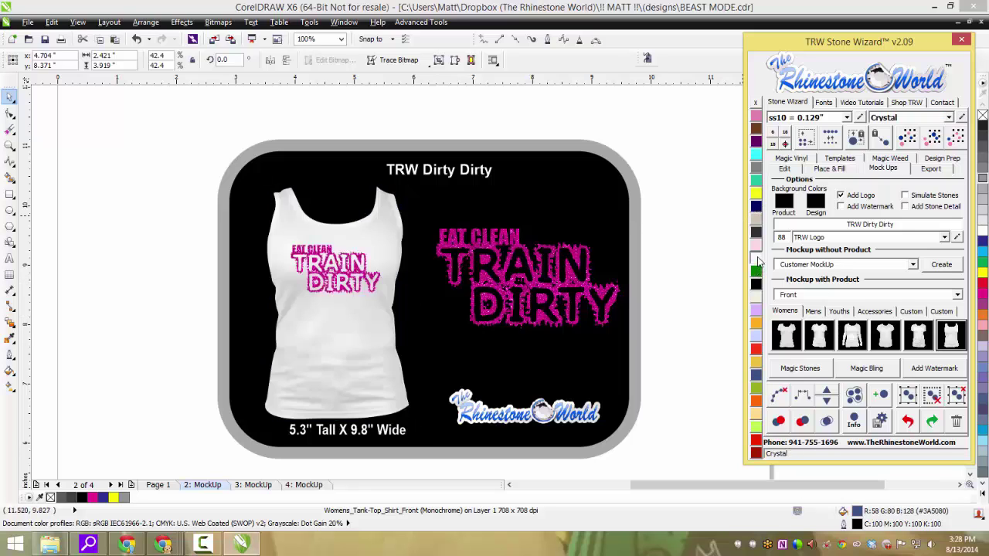
{"action": "left_click", "coordinate": [367, 385]}
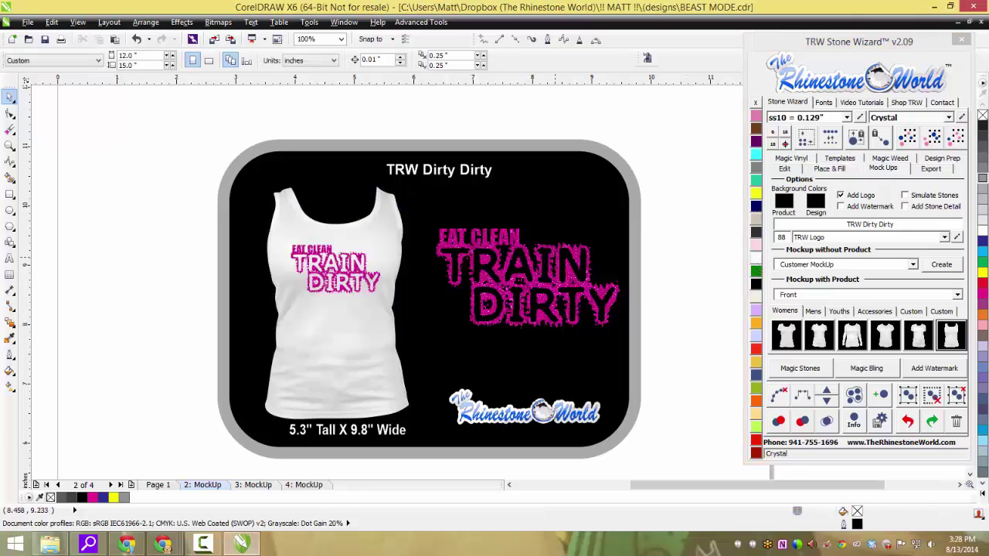
- Return to Page 1, select the glitter design and mirror it horizontally for cutting
{"action": "left_click", "coordinate": [159, 485]}
{"action": "scroll", "coordinate": [342, 405], "scroll_direction": "down", "scroll_amount": 3}
{"action": "left_click_drag", "start_coordinate": [488, 298], "coordinate": [244, 412]}
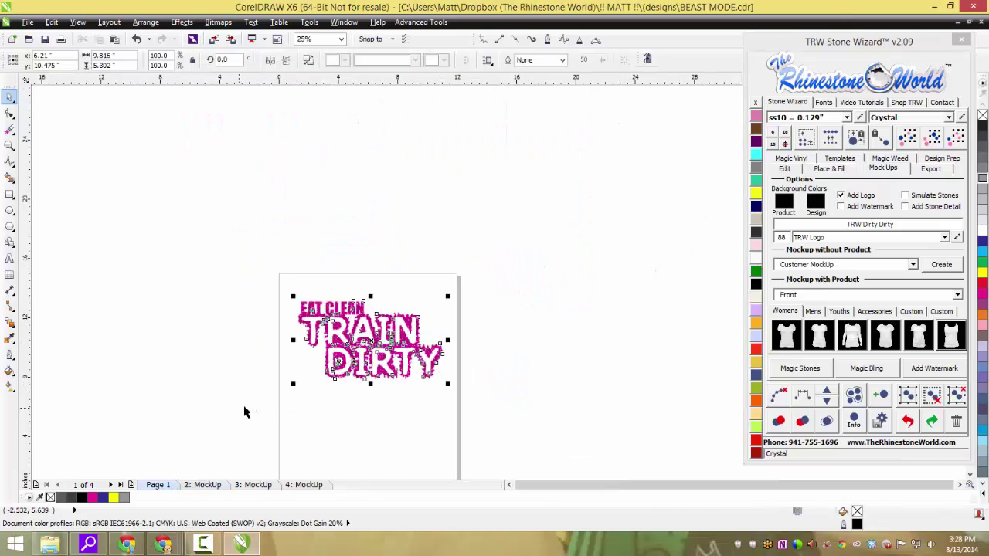
{"action": "left_click", "coordinate": [270, 60]}
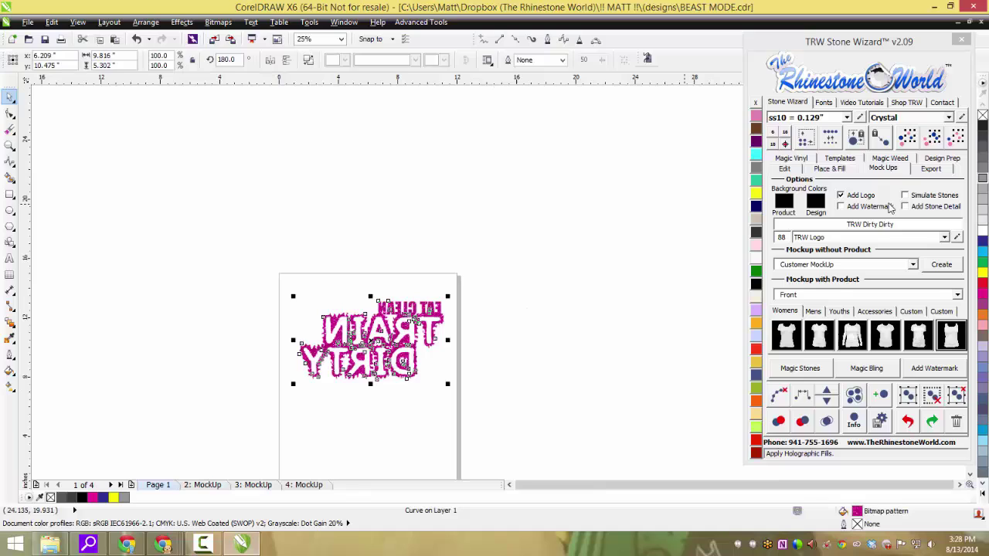
- Send the mirrored design to the cutter through Cut Studio and maximize the CutStudio window to view all its cut lines
{"action": "left_click", "coordinate": [929, 170]}
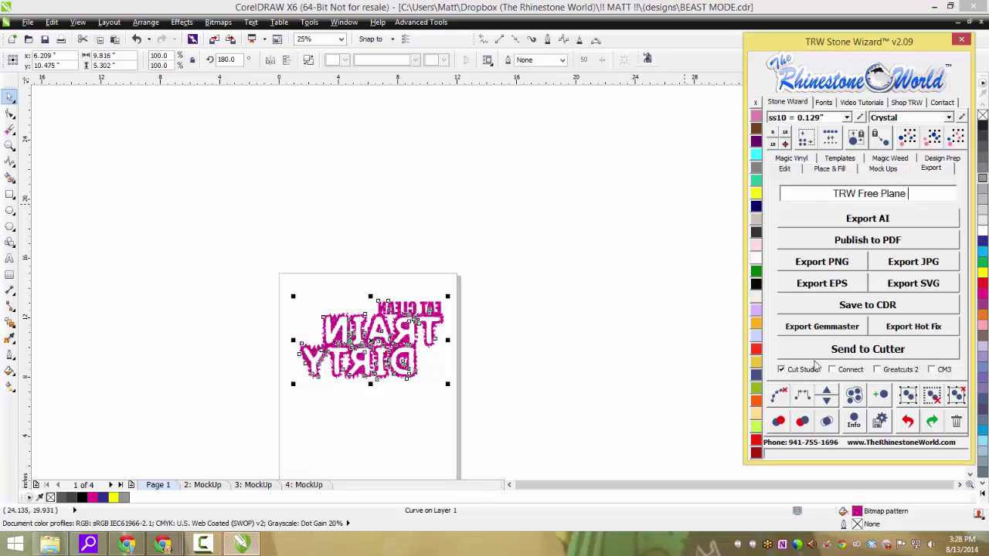
{"action": "left_click", "coordinate": [833, 354]}
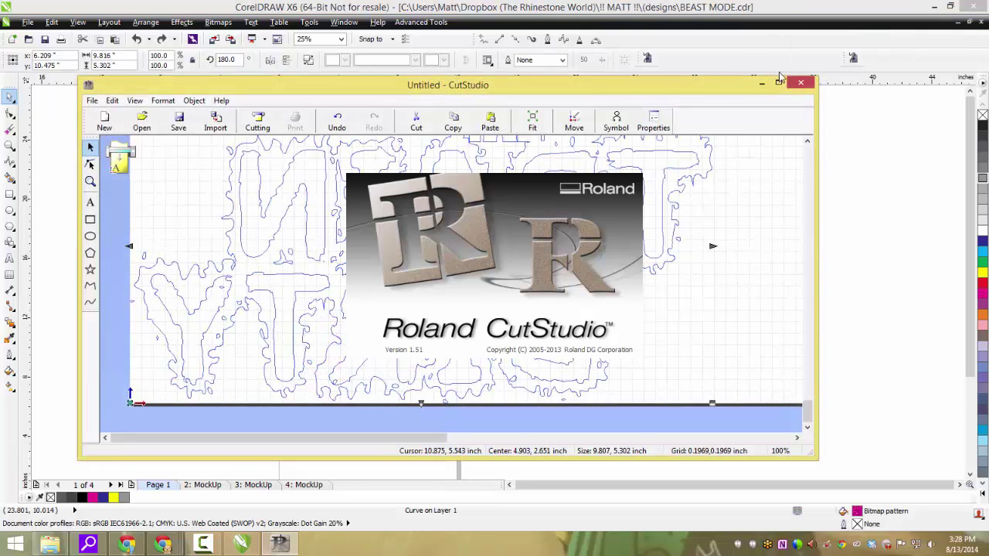
{"action": "left_click", "coordinate": [780, 82]}
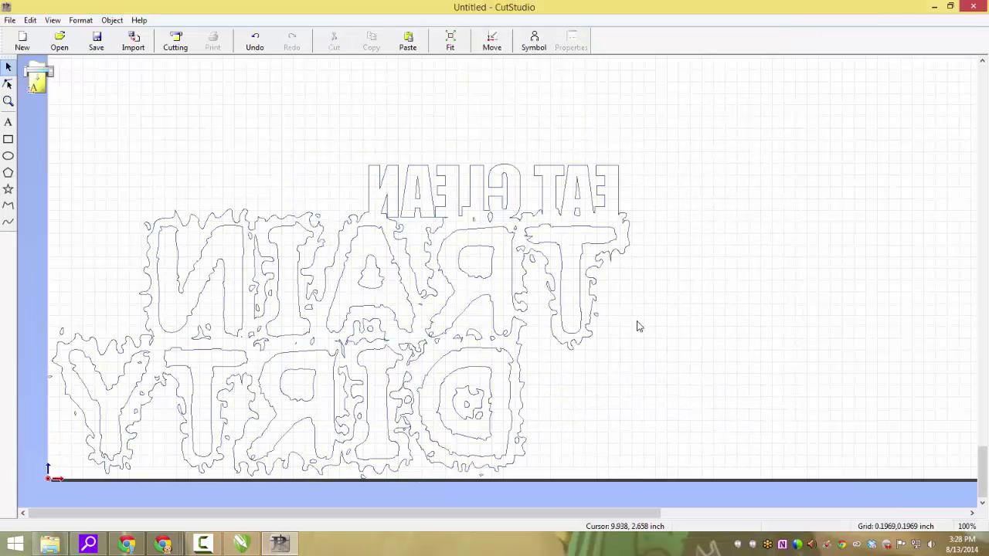
{"action": "scroll", "coordinate": [639, 327], "scroll_direction": "down", "scroll_amount": 1}
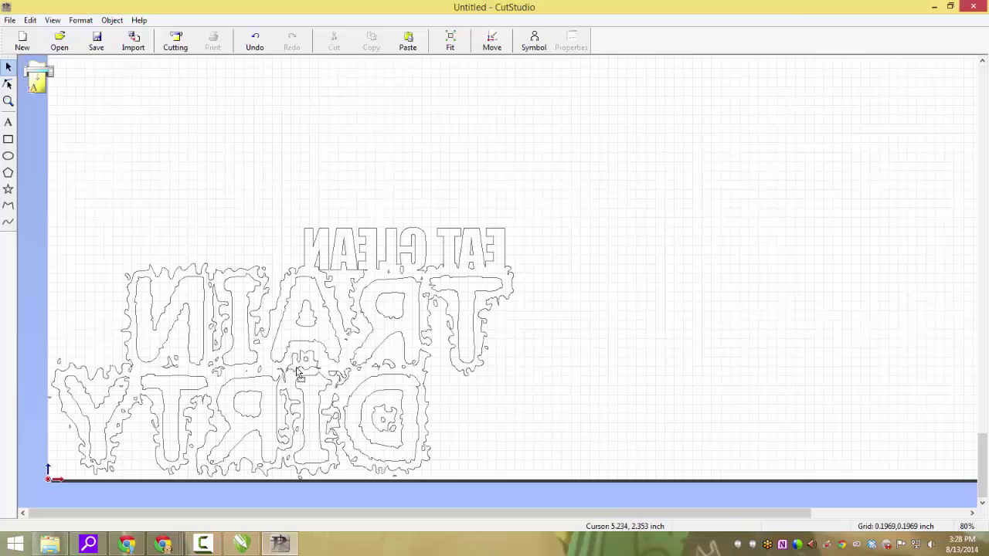